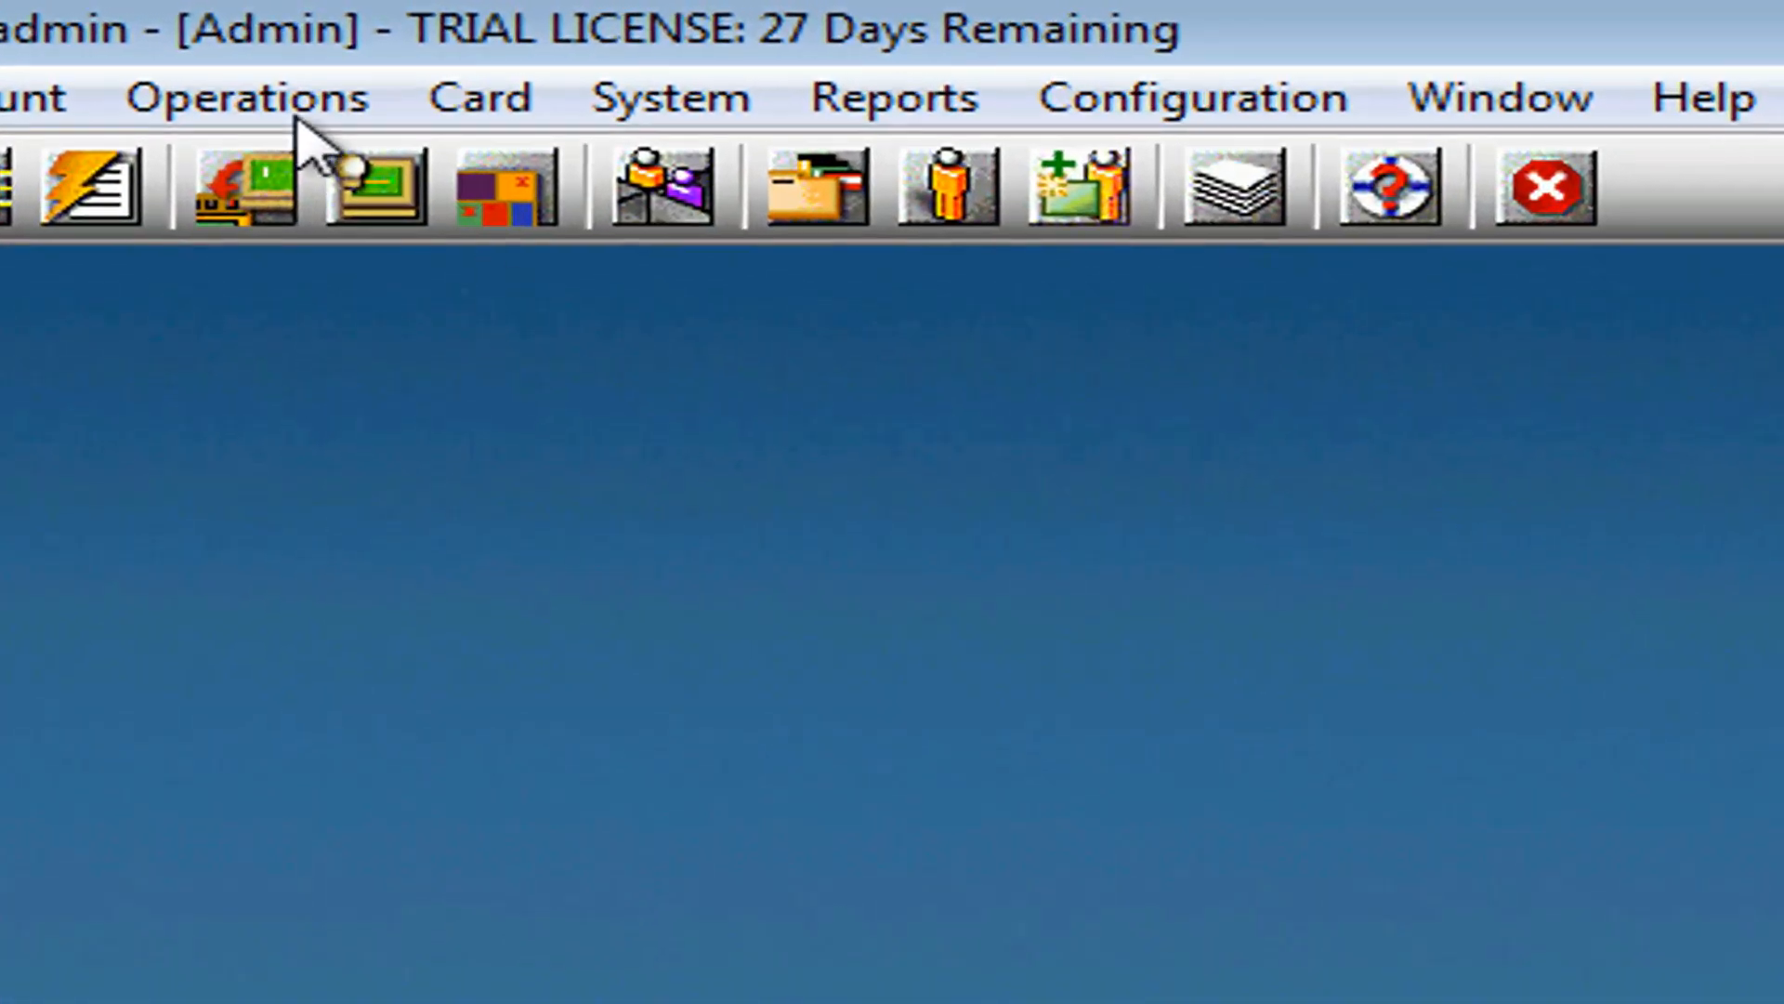
- Add a customer level named 'Cliente' from System > Customer Level and confirm it
{"action": "left_click", "coordinate": [671, 98]}
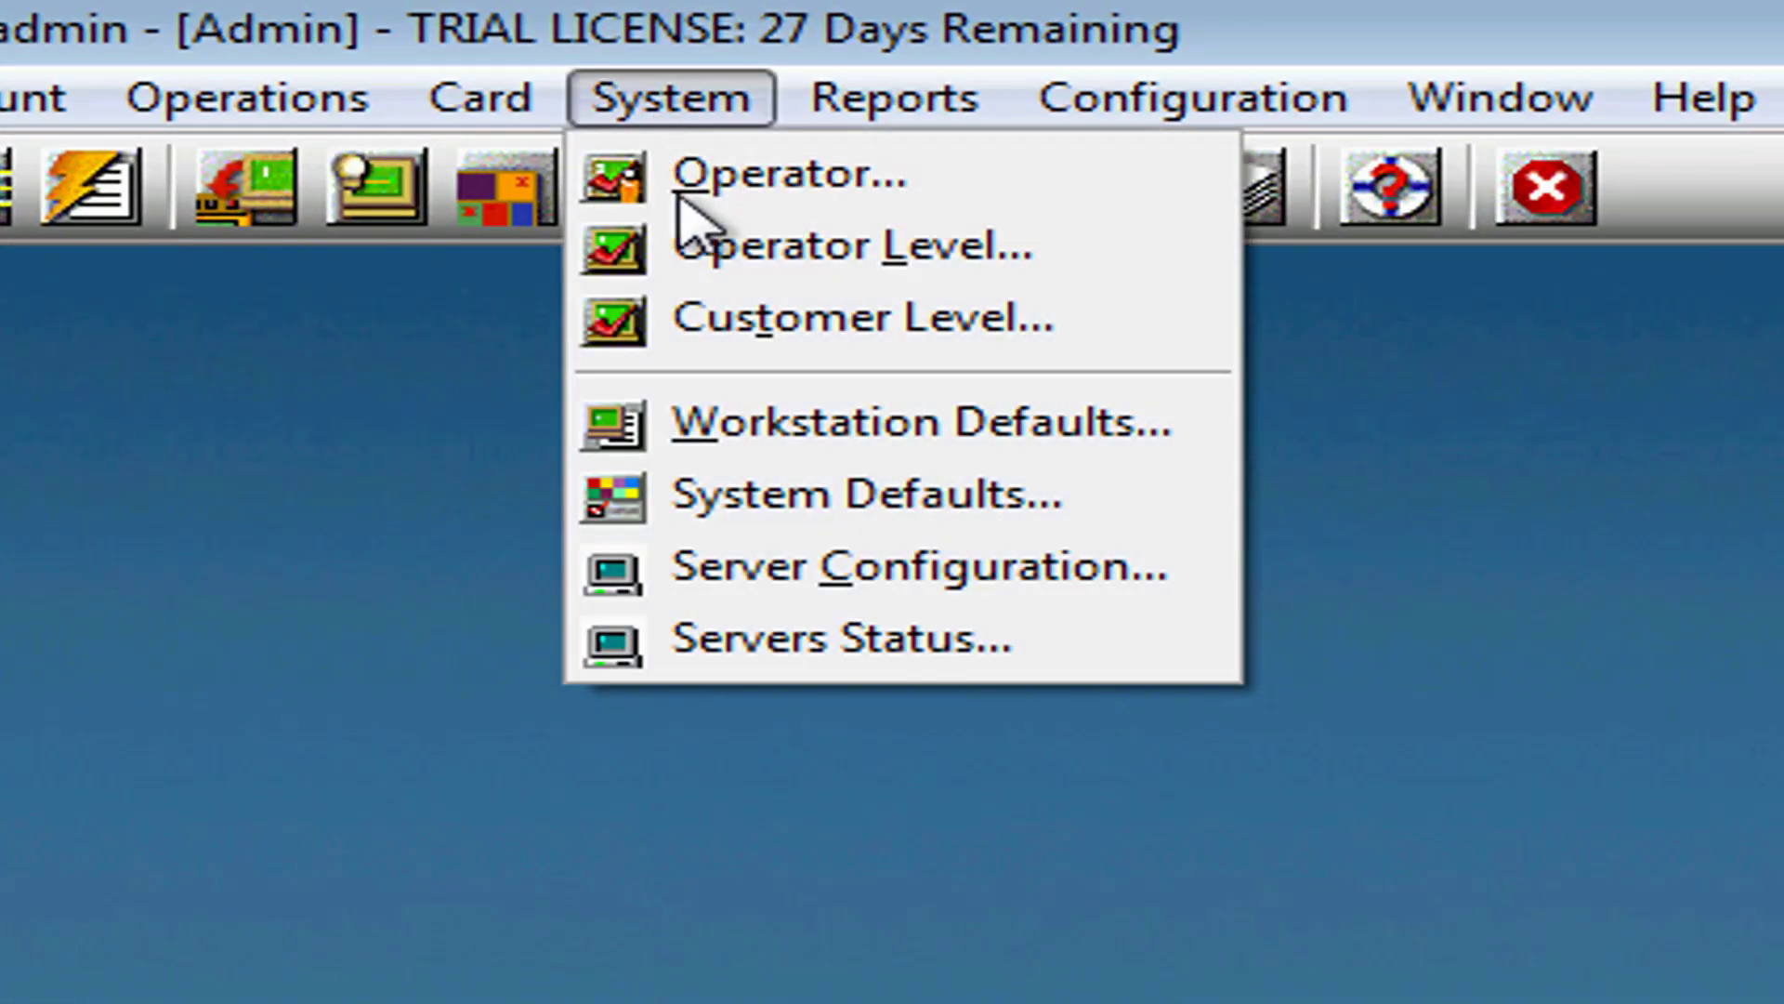
{"action": "left_click", "coordinate": [697, 342]}
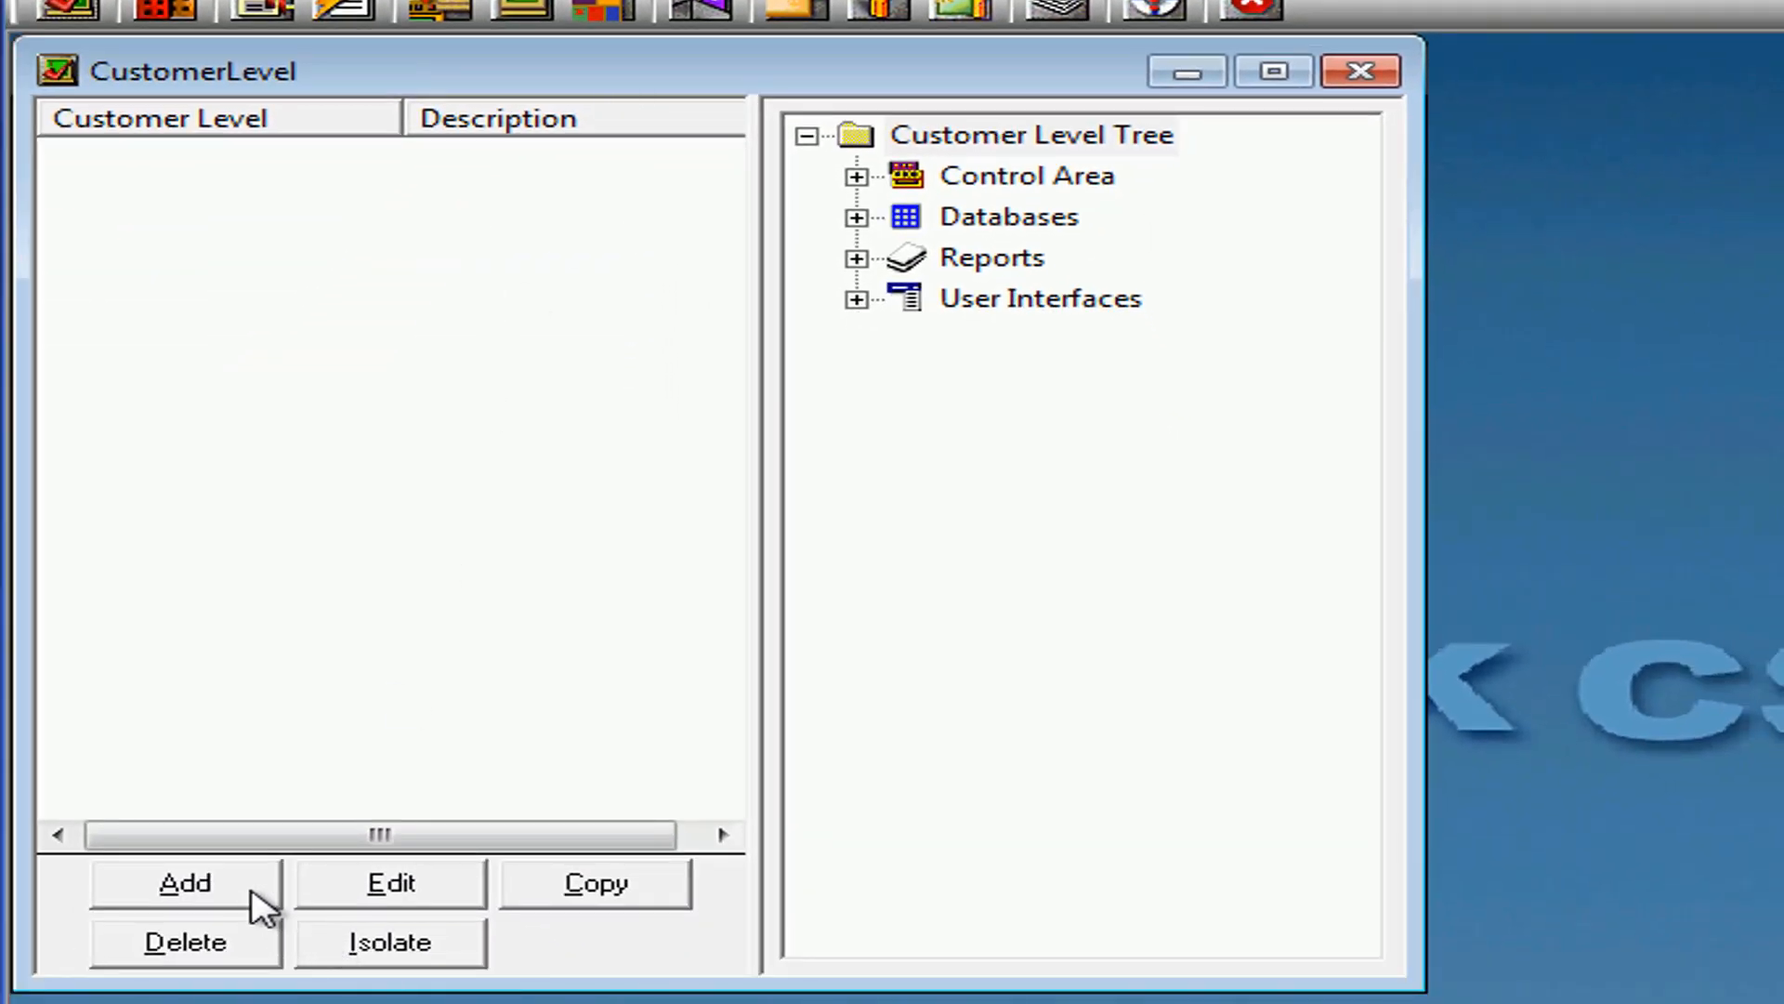
{"action": "left_click", "coordinate": [251, 892]}
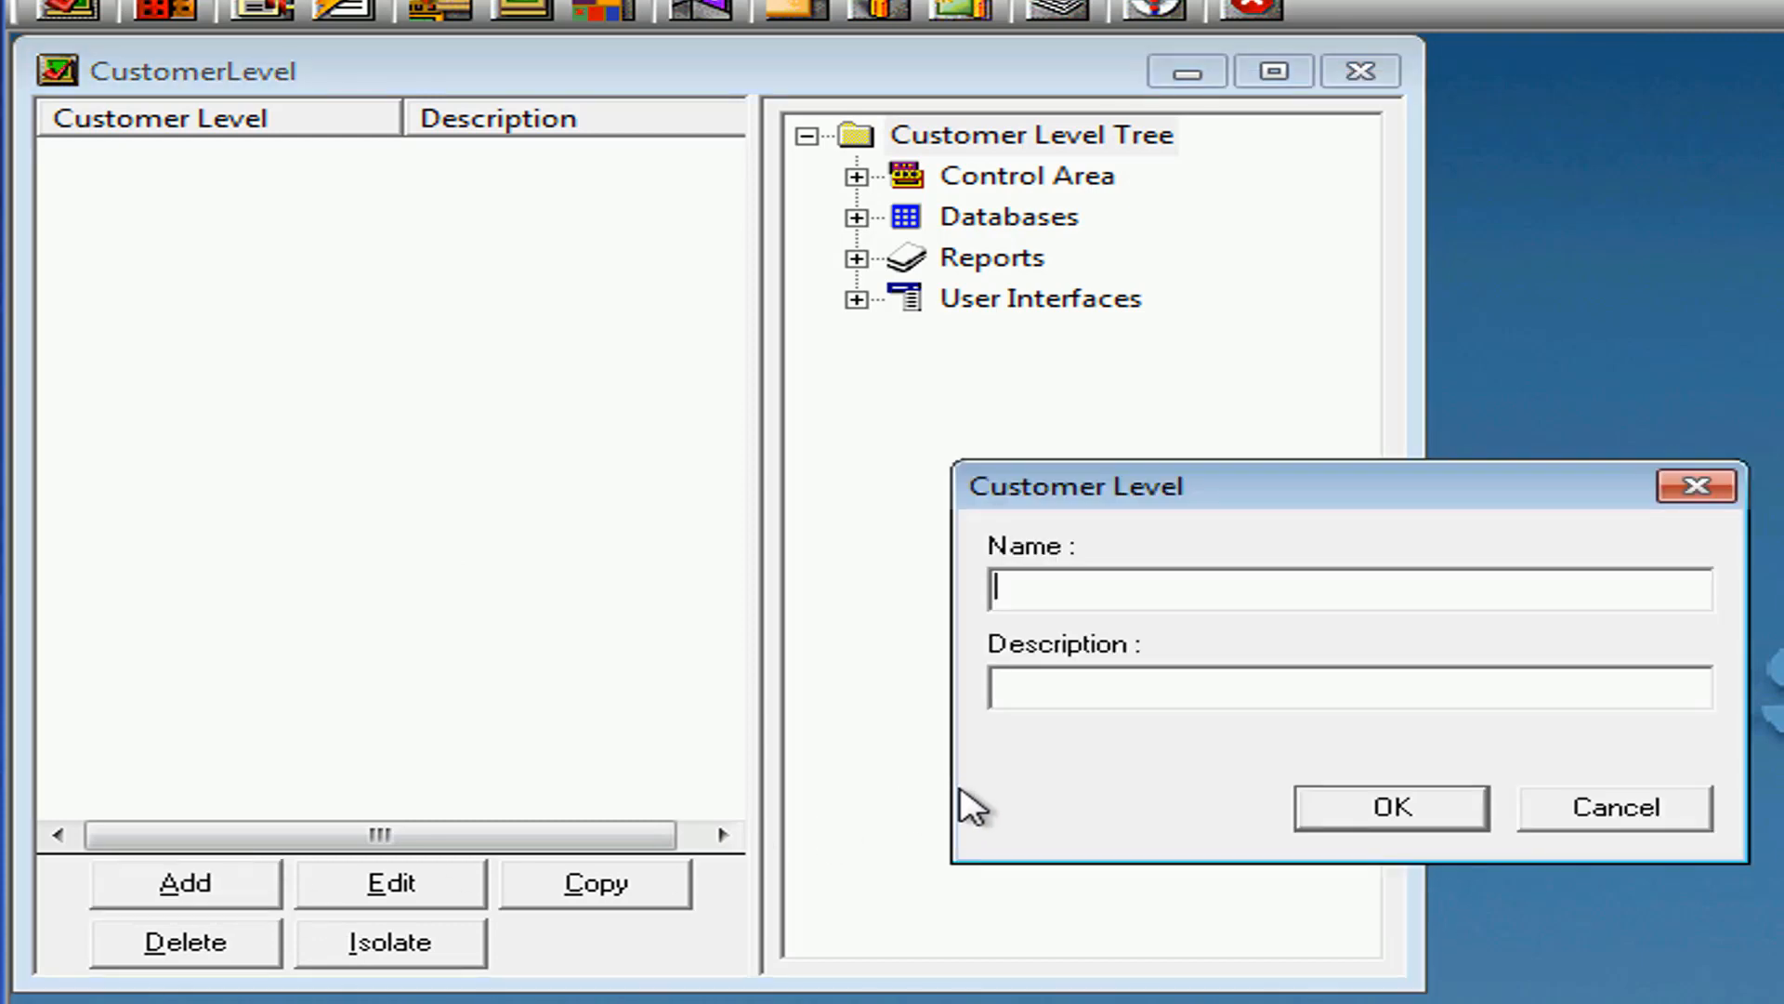
{"action": "type", "text": "Clie"}
{"action": "type", "text": "nte"}
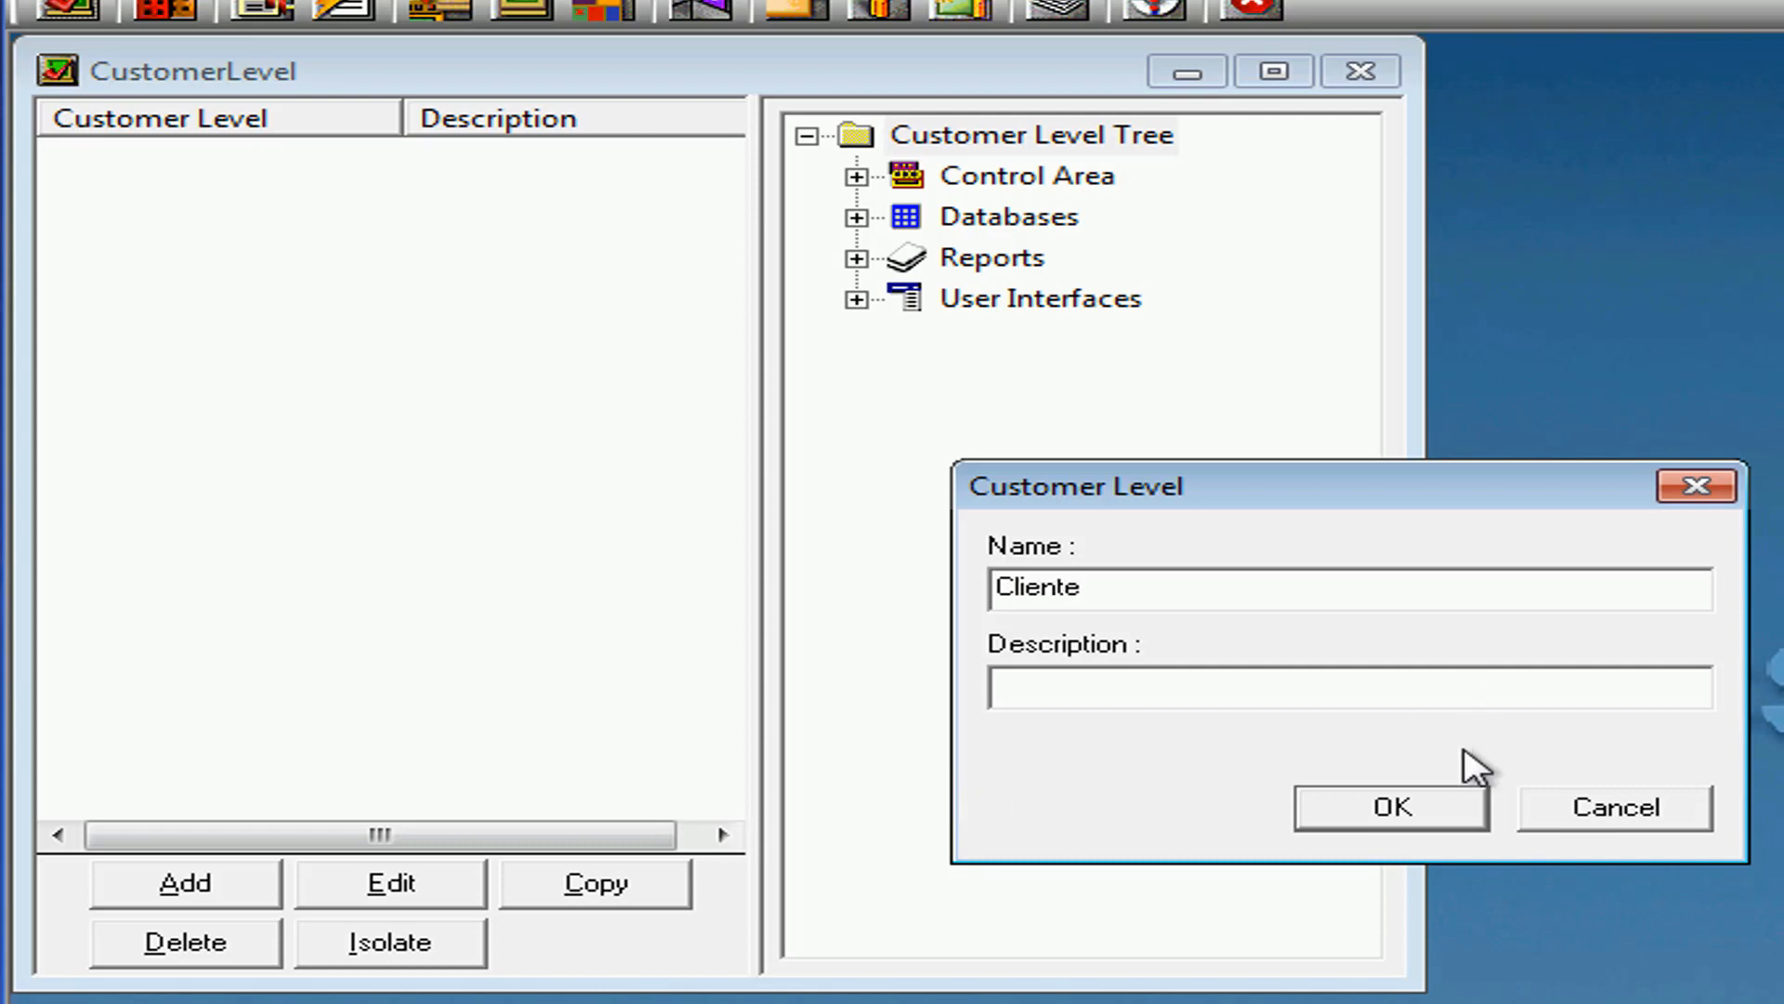
{"action": "left_click", "coordinate": [1392, 807]}
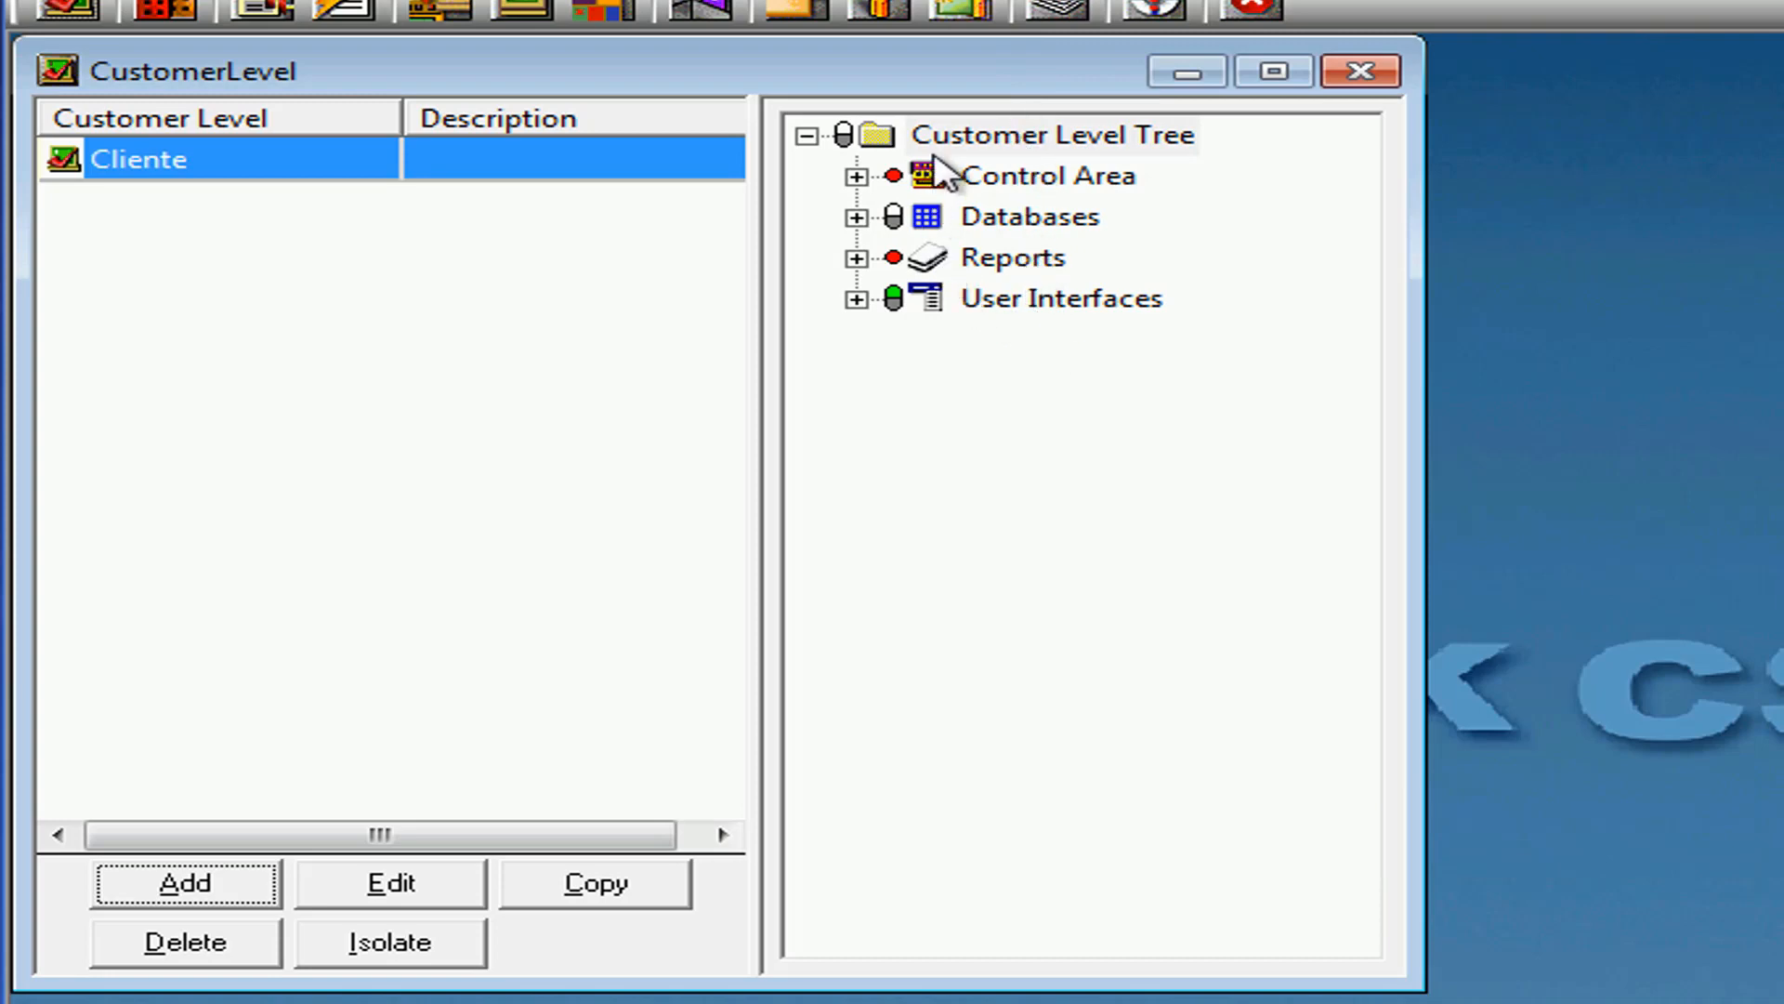
- Configure the whole Customer Level Tree with Maximum rights and close the CustomerLevel window
{"action": "right_click", "coordinate": [962, 140]}
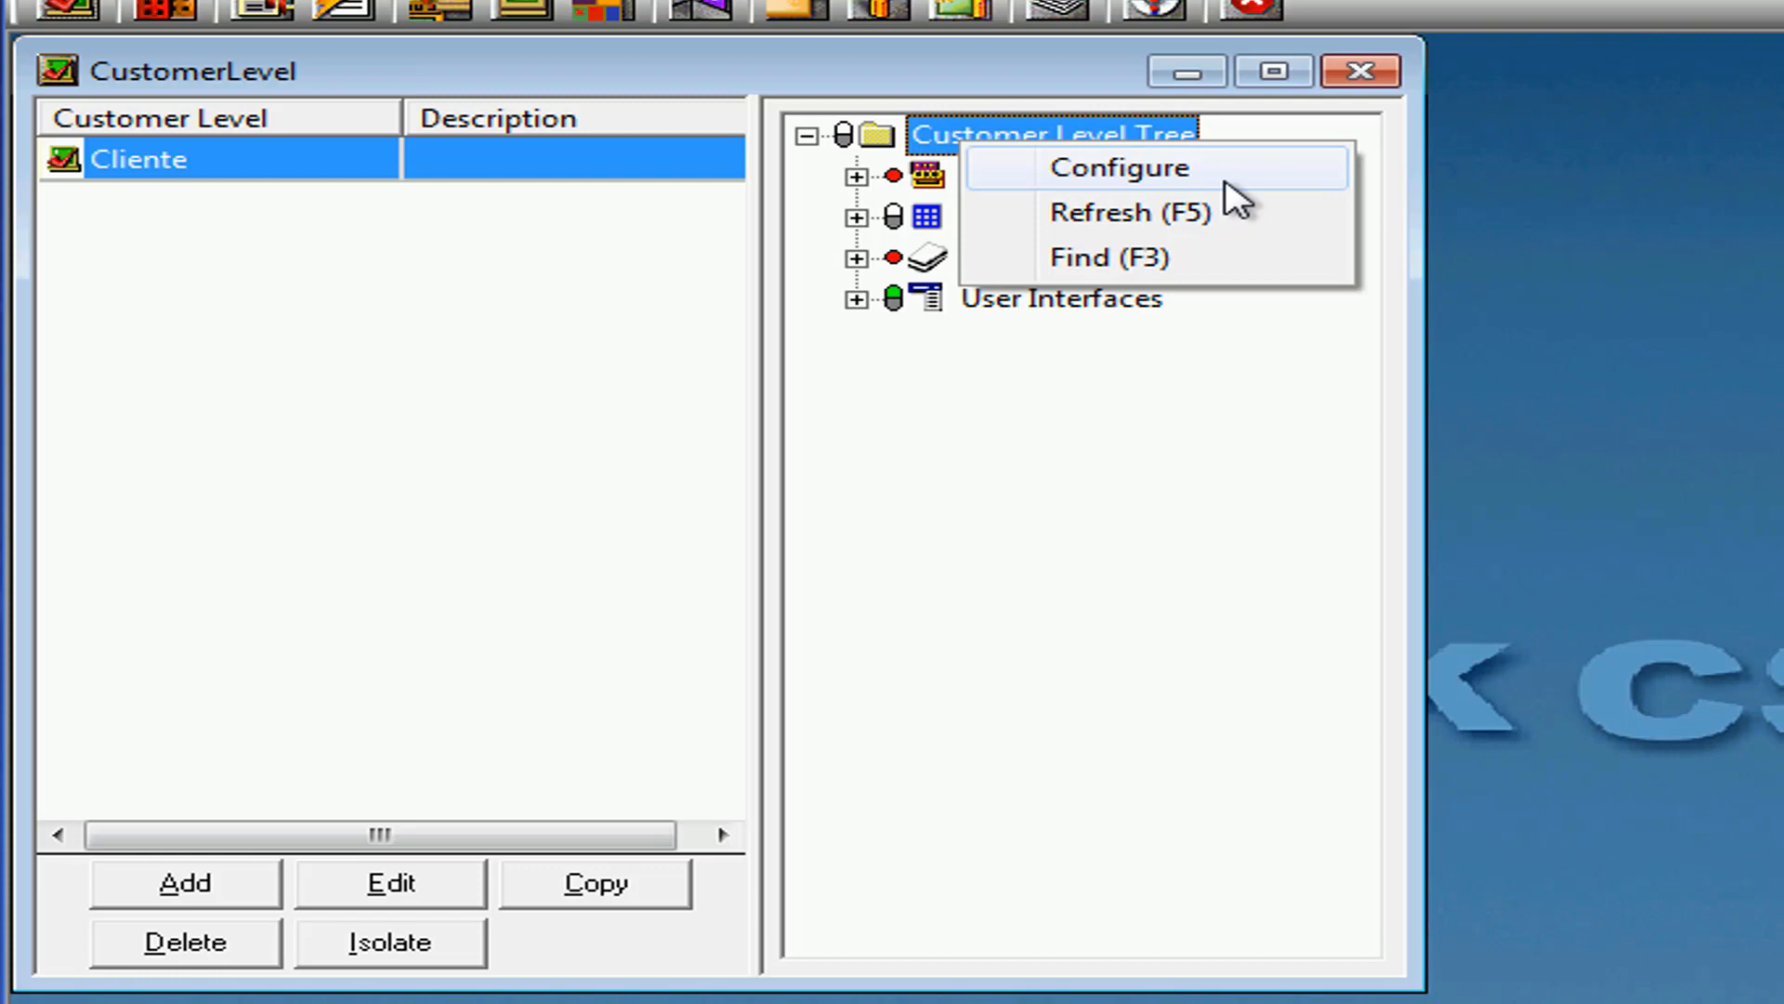
{"action": "left_click", "coordinate": [1120, 167]}
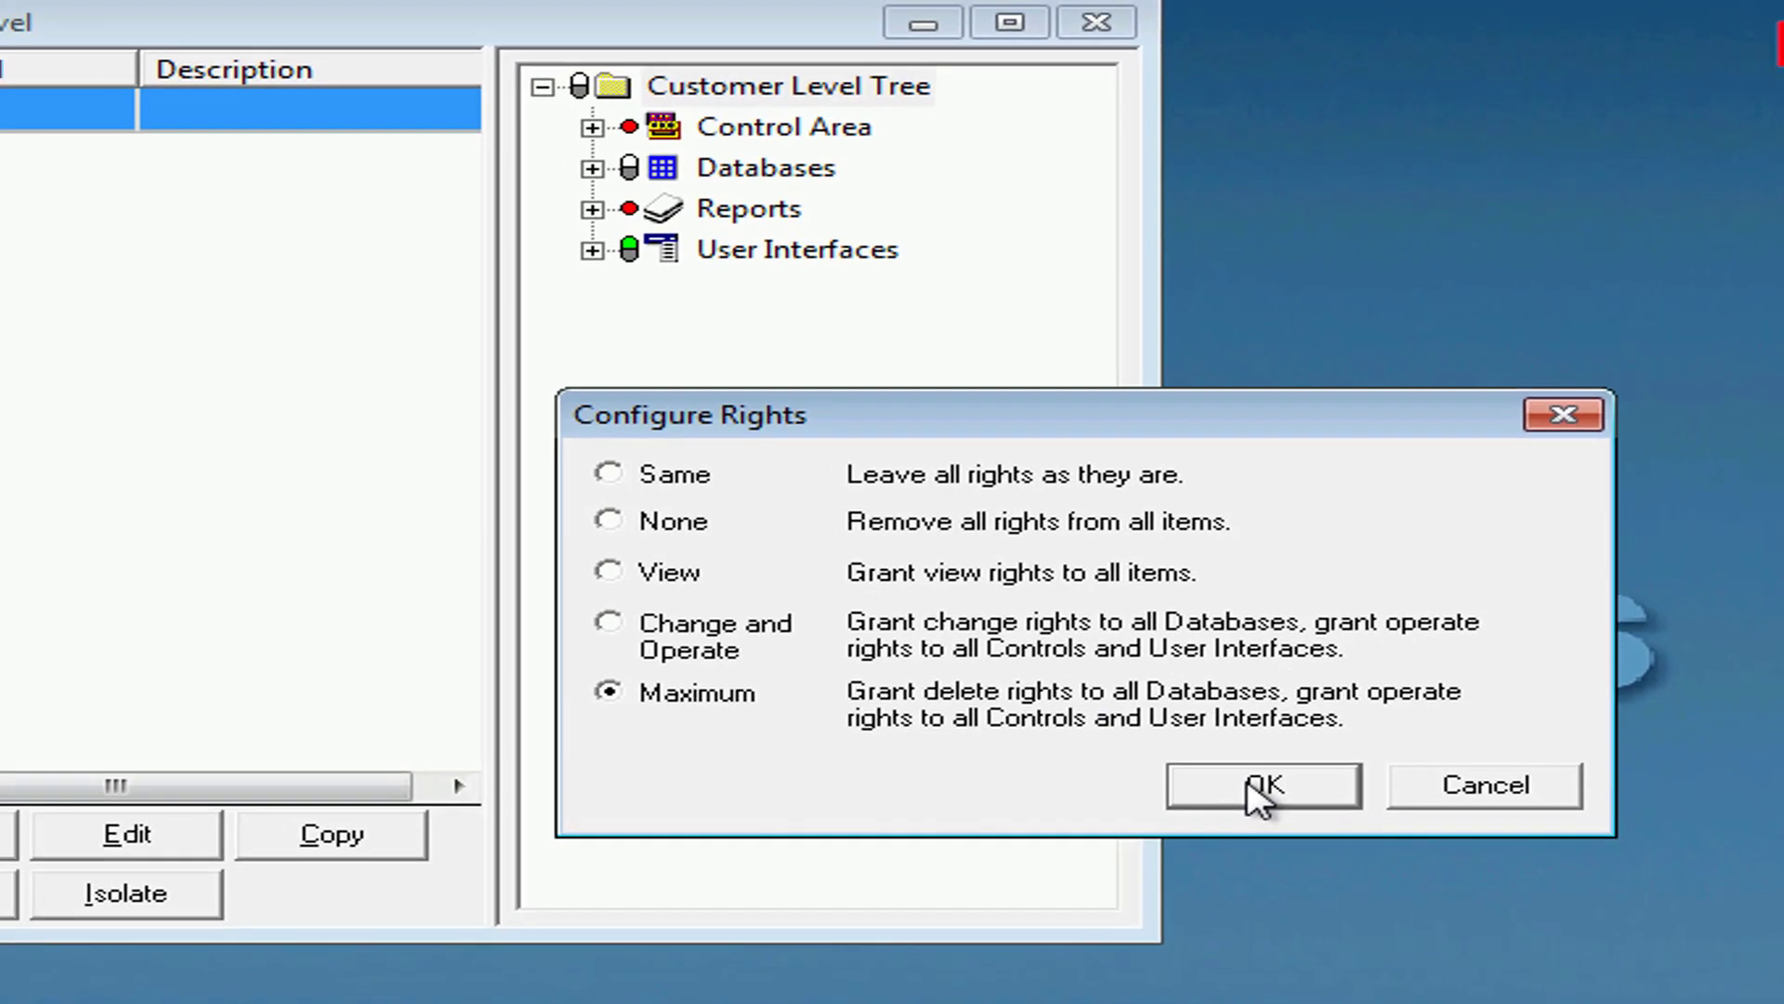
{"action": "left_click", "coordinate": [1165, 775]}
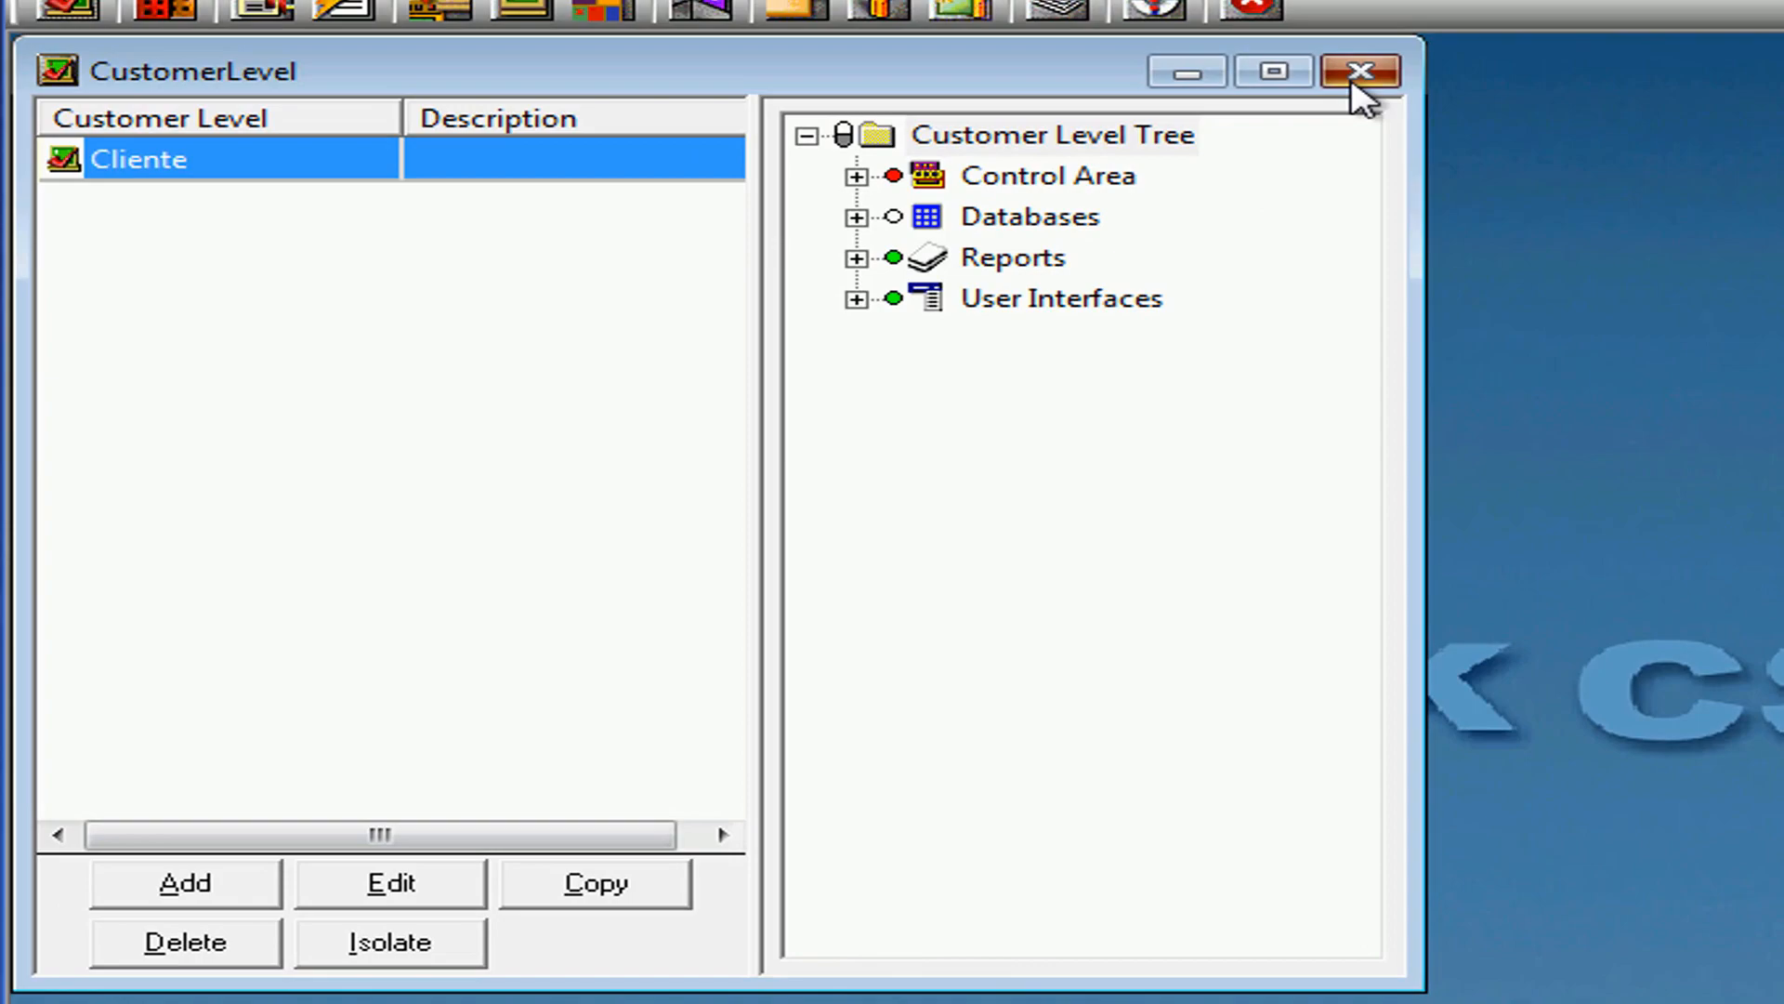
{"action": "left_click", "coordinate": [1360, 73]}
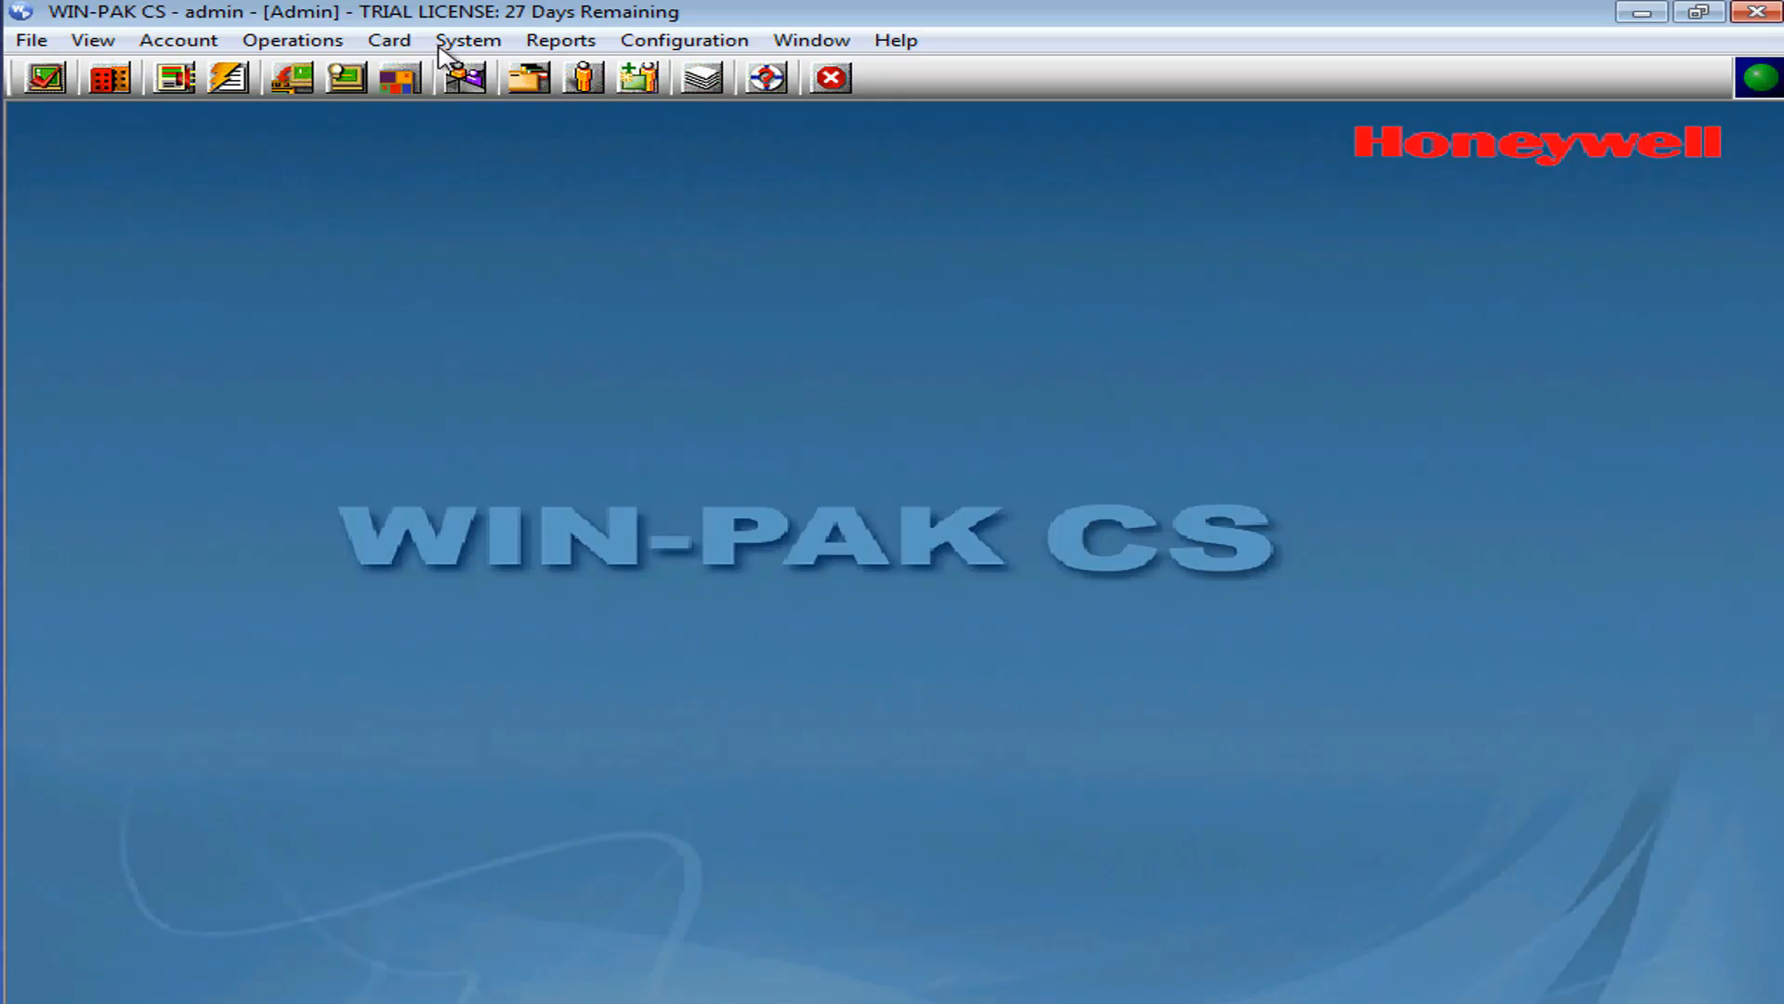
- Add an operator from System > Operator with type Customer and name 'Customer'
{"action": "left_click", "coordinate": [469, 40]}
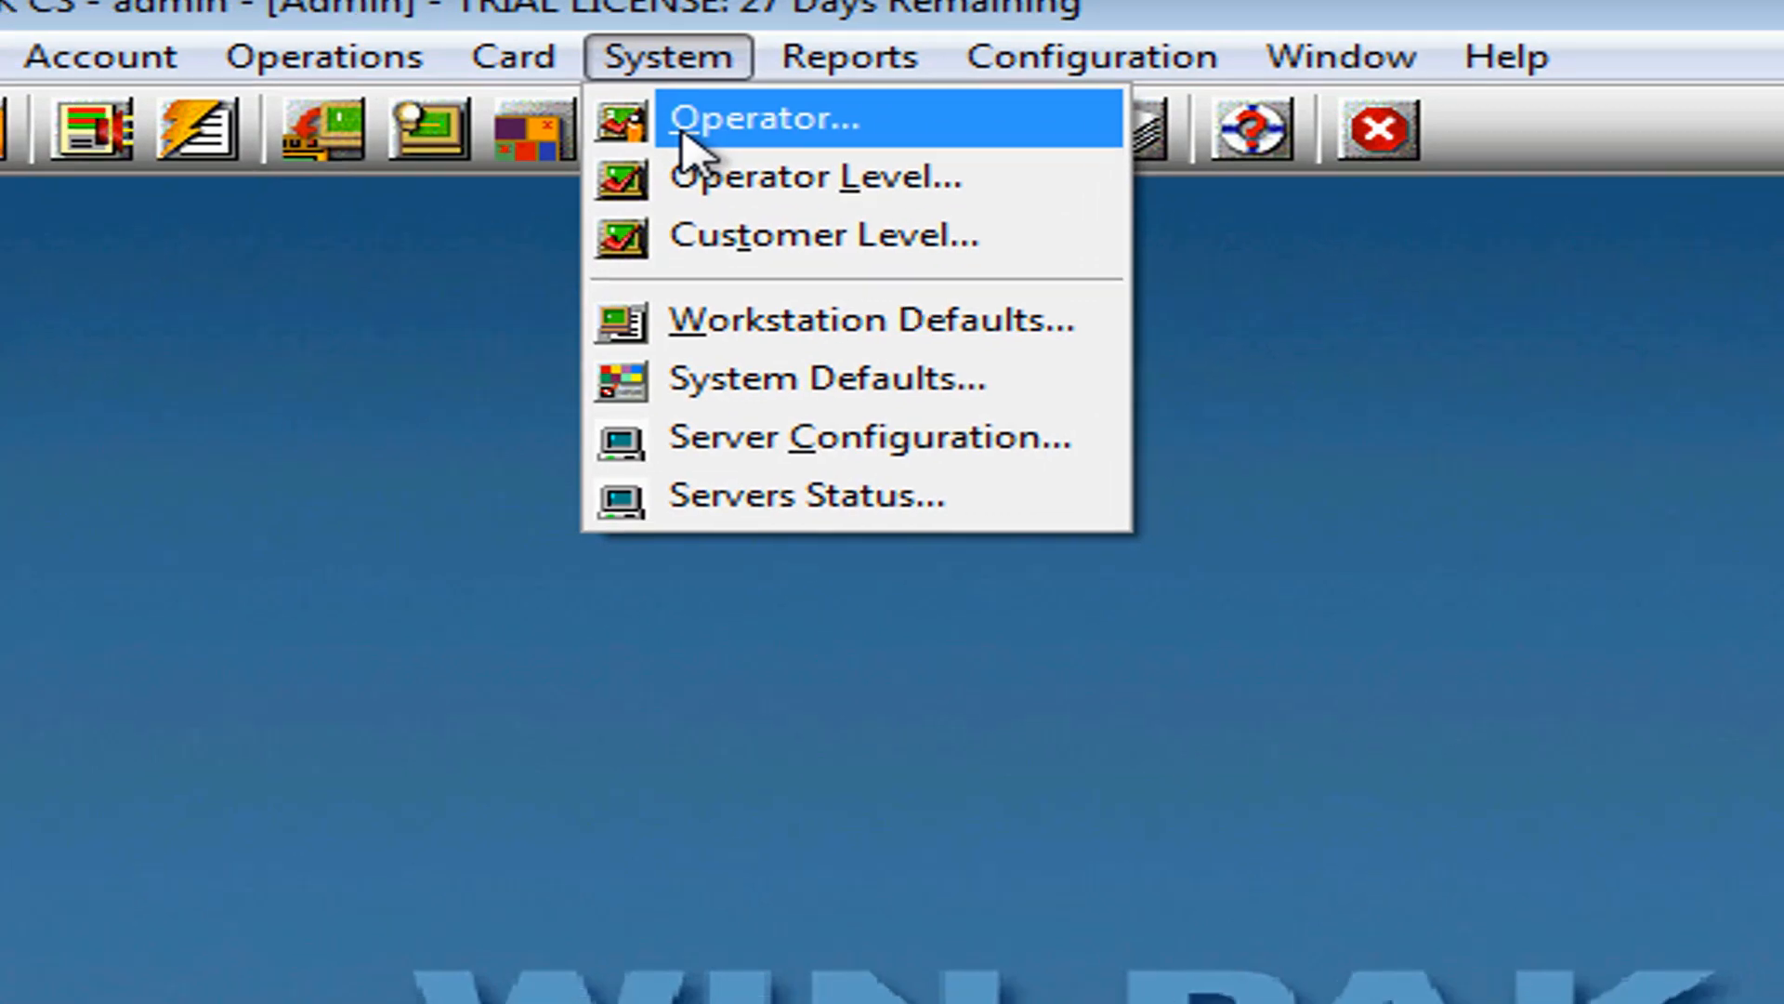
{"action": "left_click", "coordinate": [740, 141]}
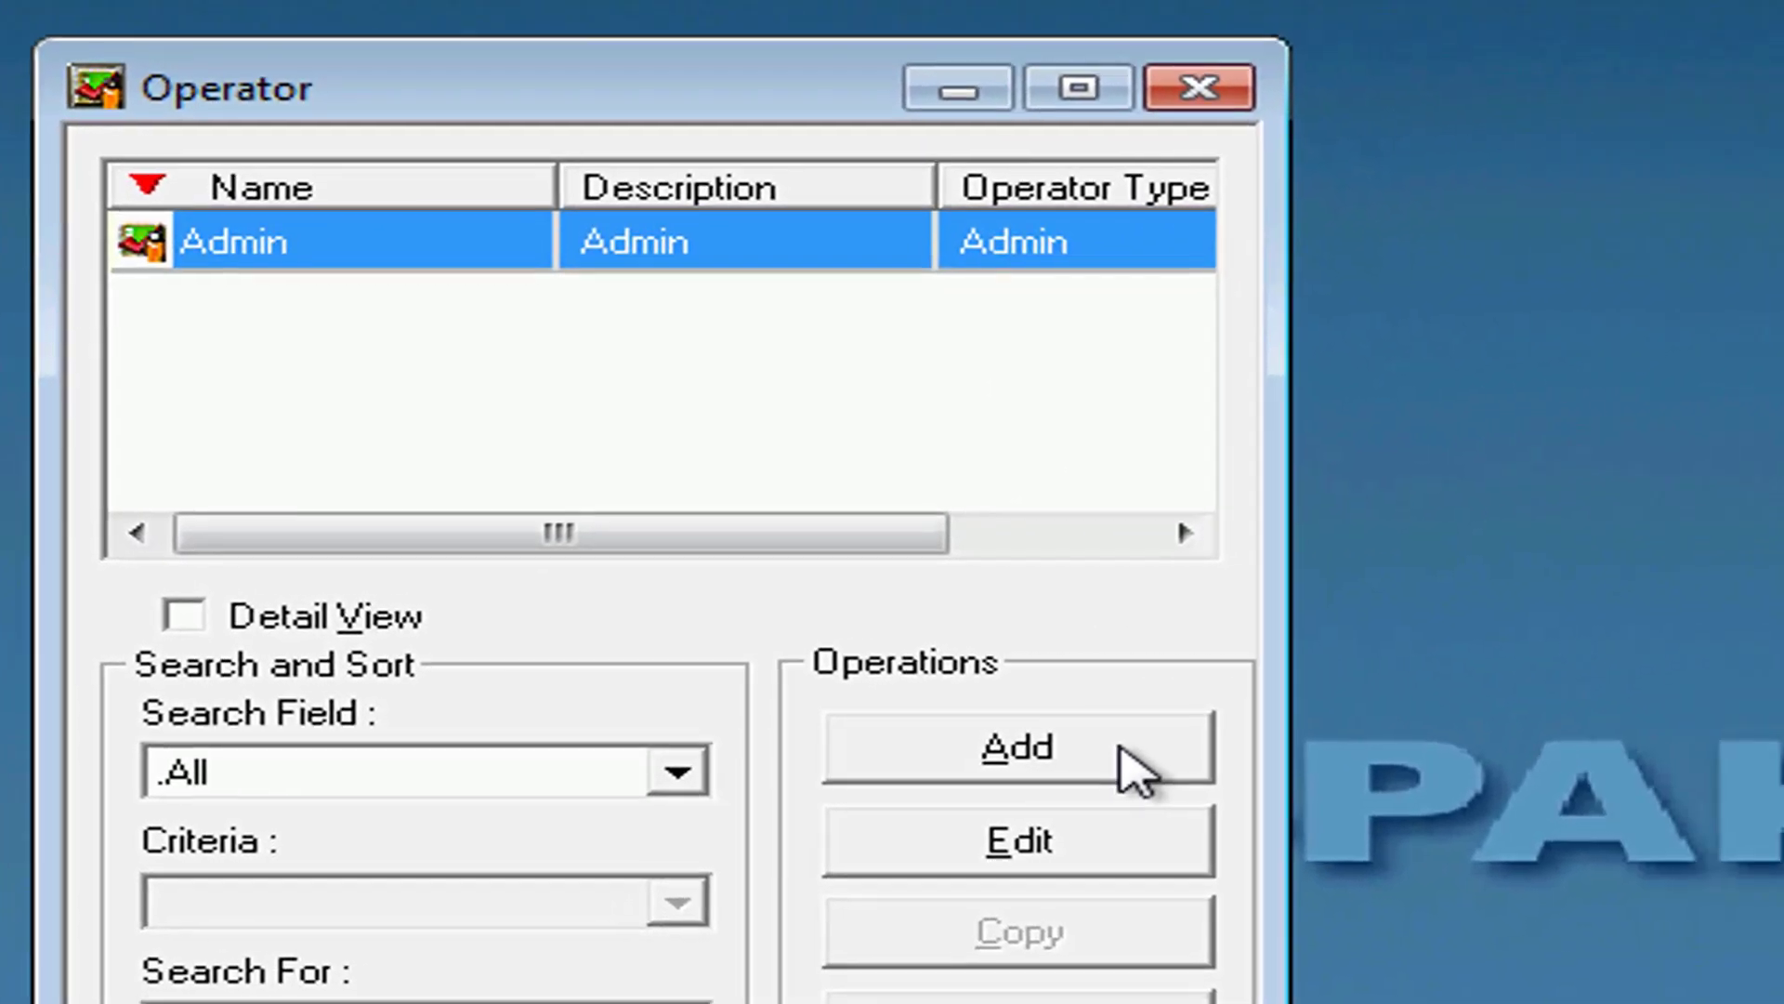
{"action": "left_click", "coordinate": [1136, 767]}
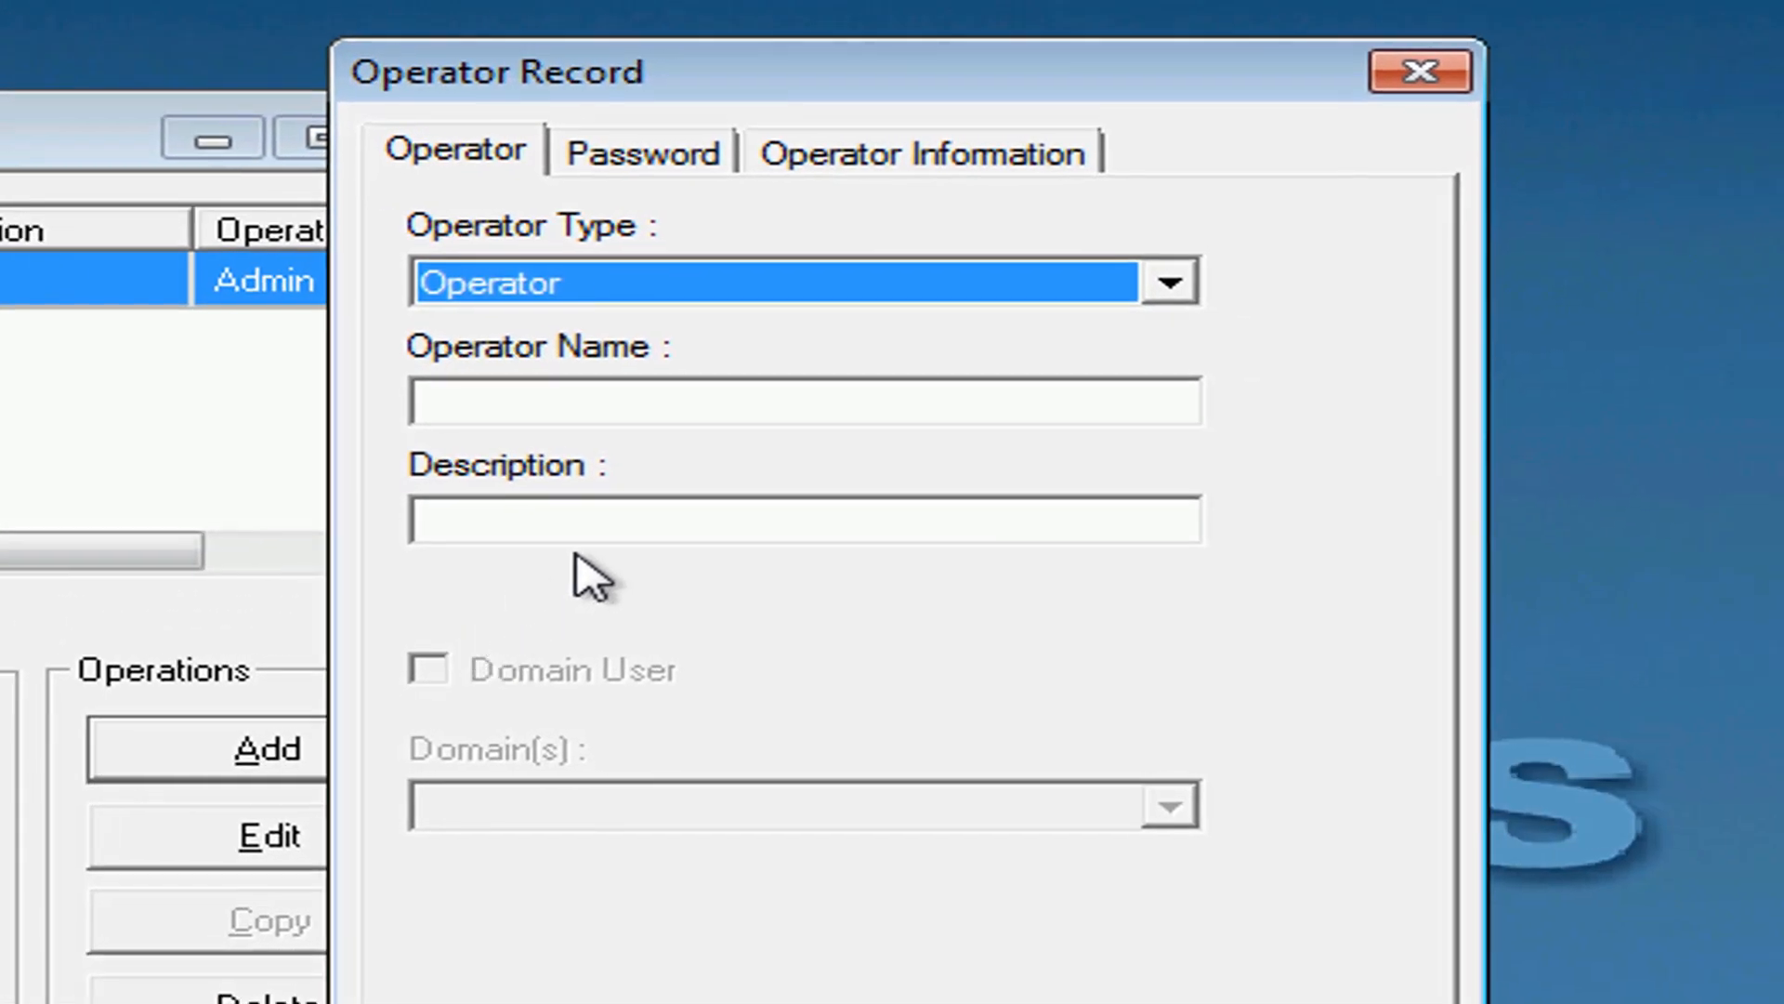
{"action": "left_click", "coordinate": [681, 286]}
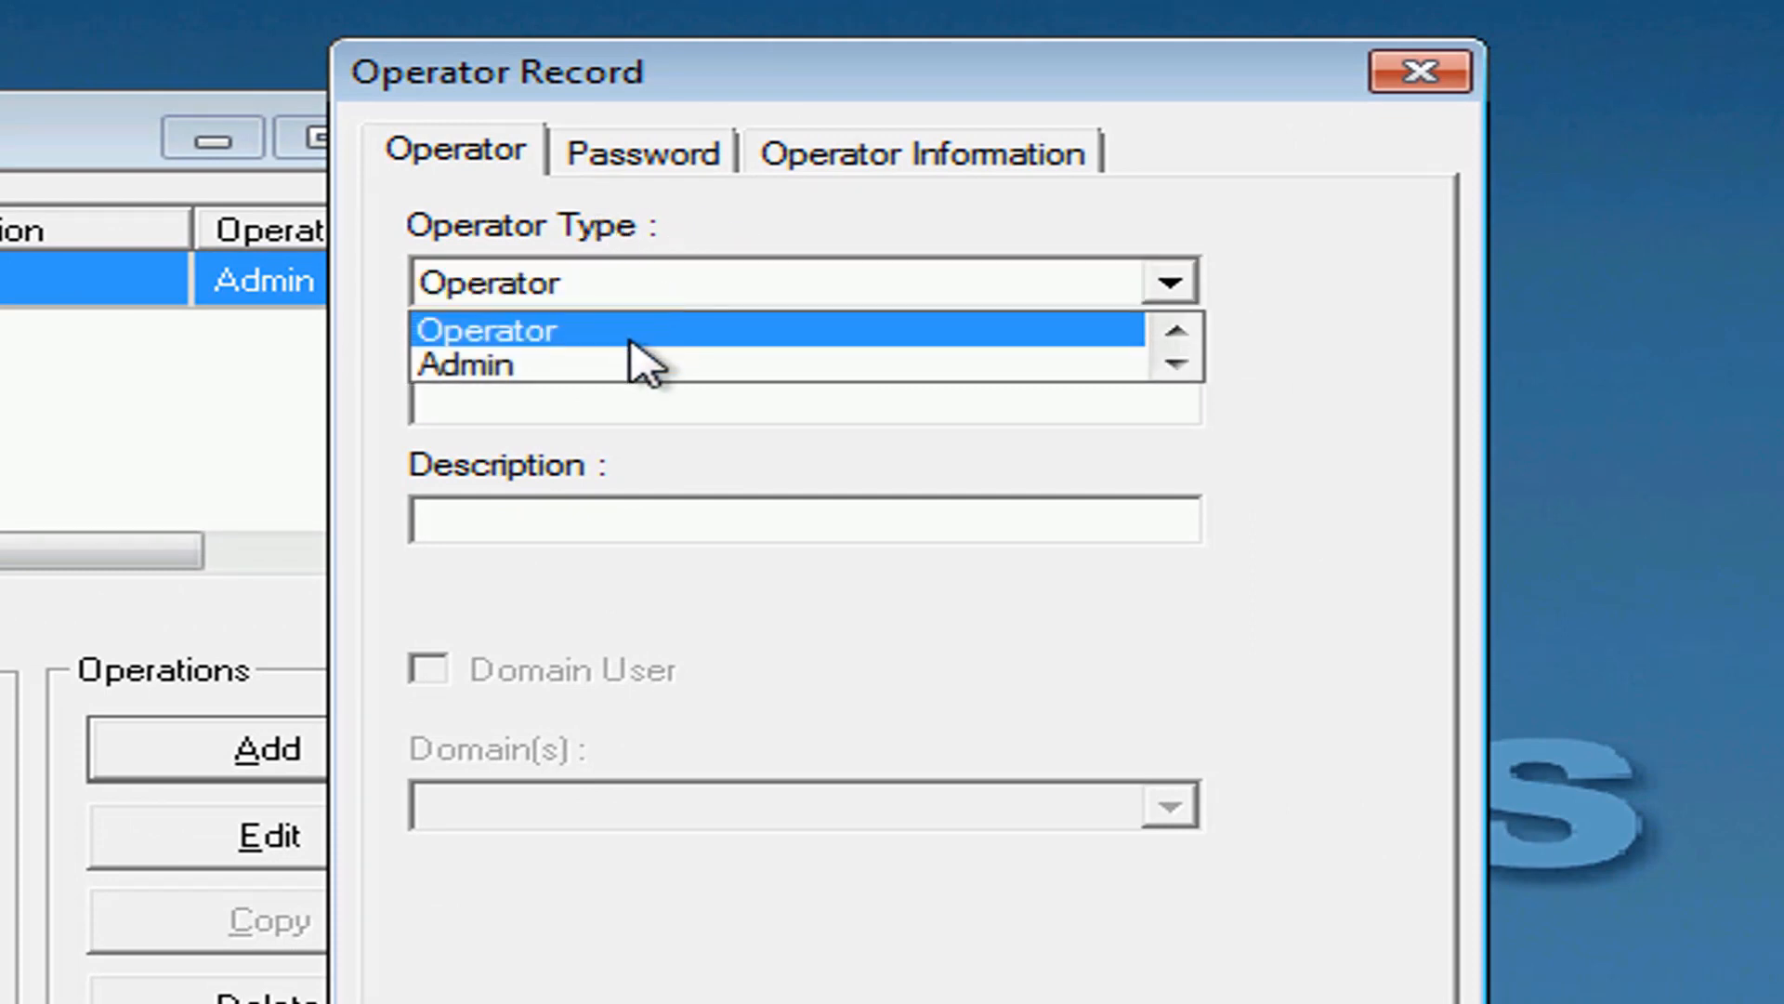
{"action": "scroll", "coordinate": [635, 367], "scroll_direction": "down", "scroll_amount": 1}
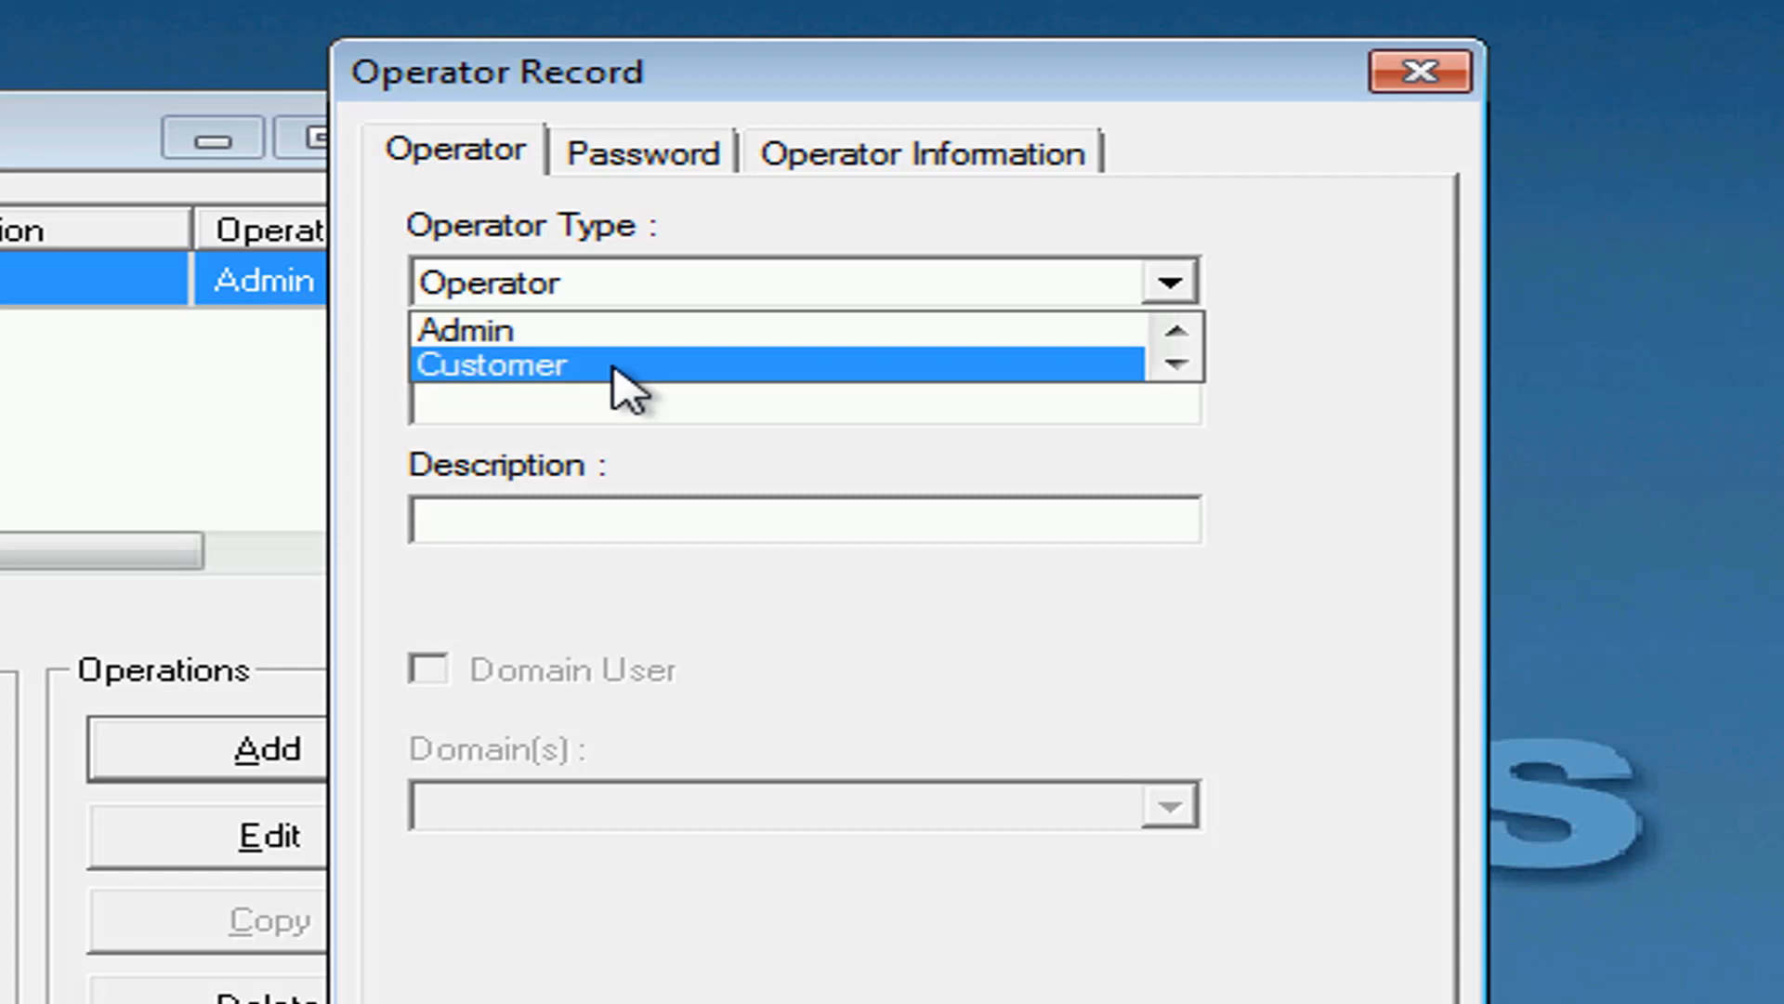
{"action": "left_click", "coordinate": [629, 366]}
{"action": "left_click", "coordinate": [642, 402]}
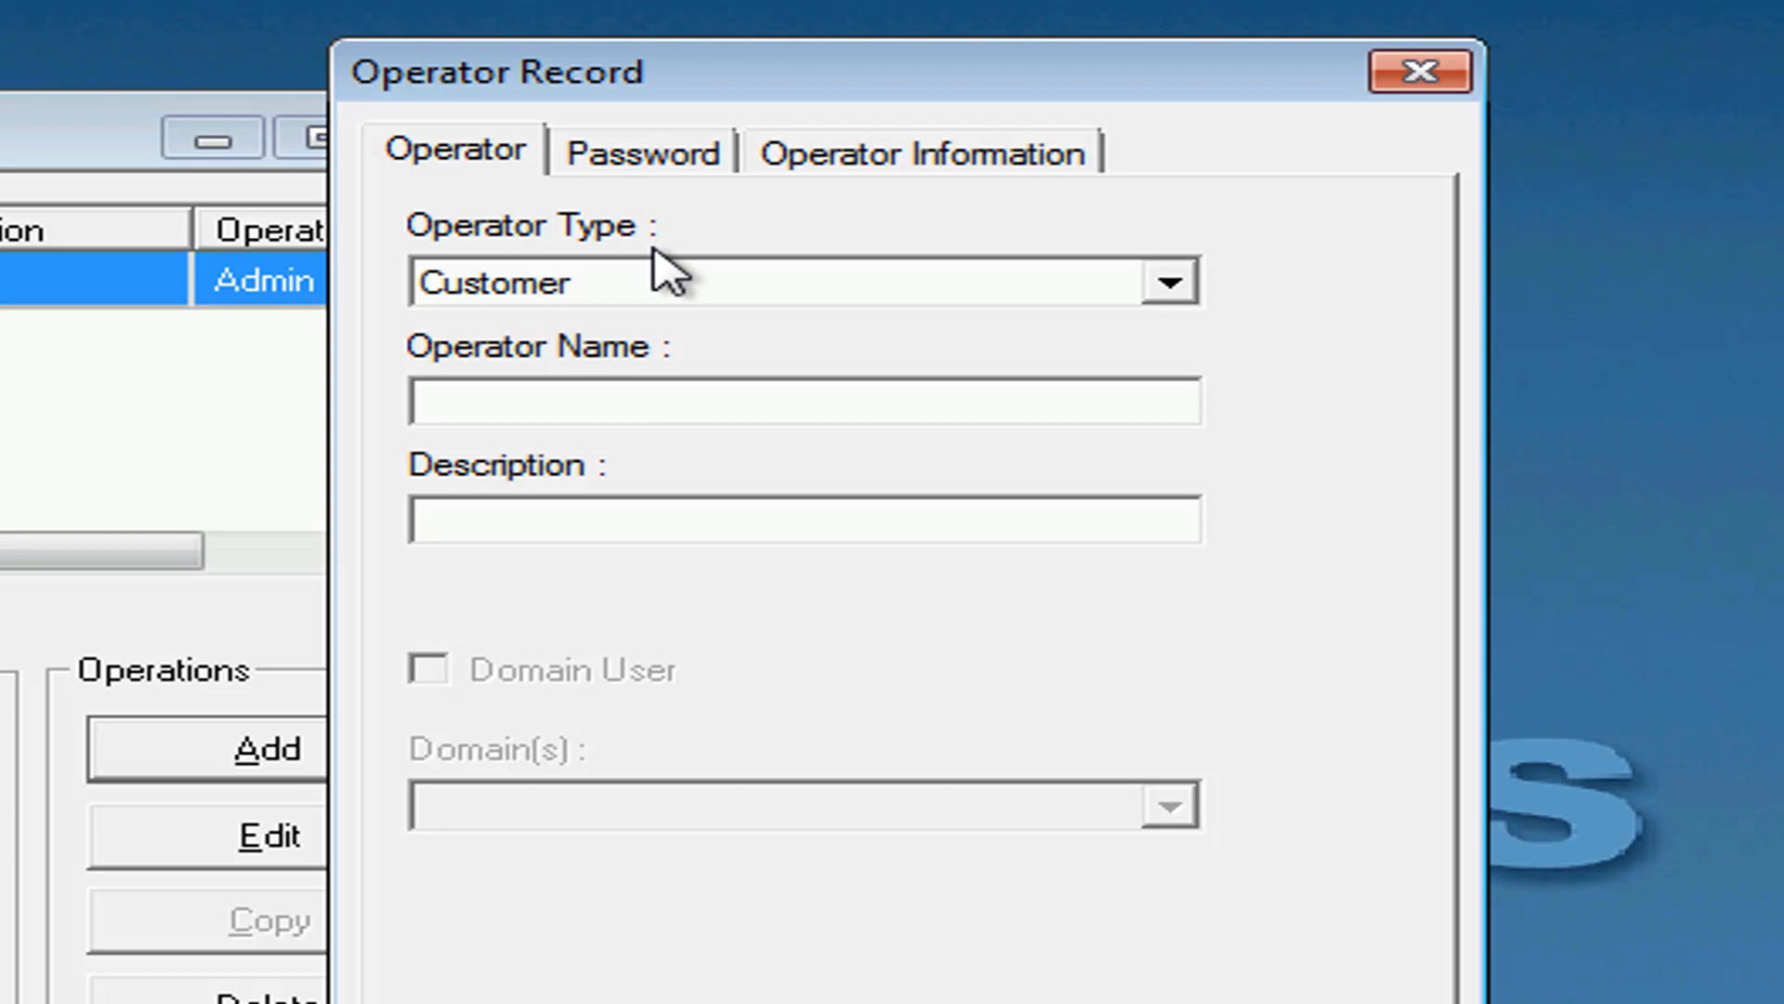
{"action": "type", "text": "C"}
{"action": "type", "text": "ustomer"}
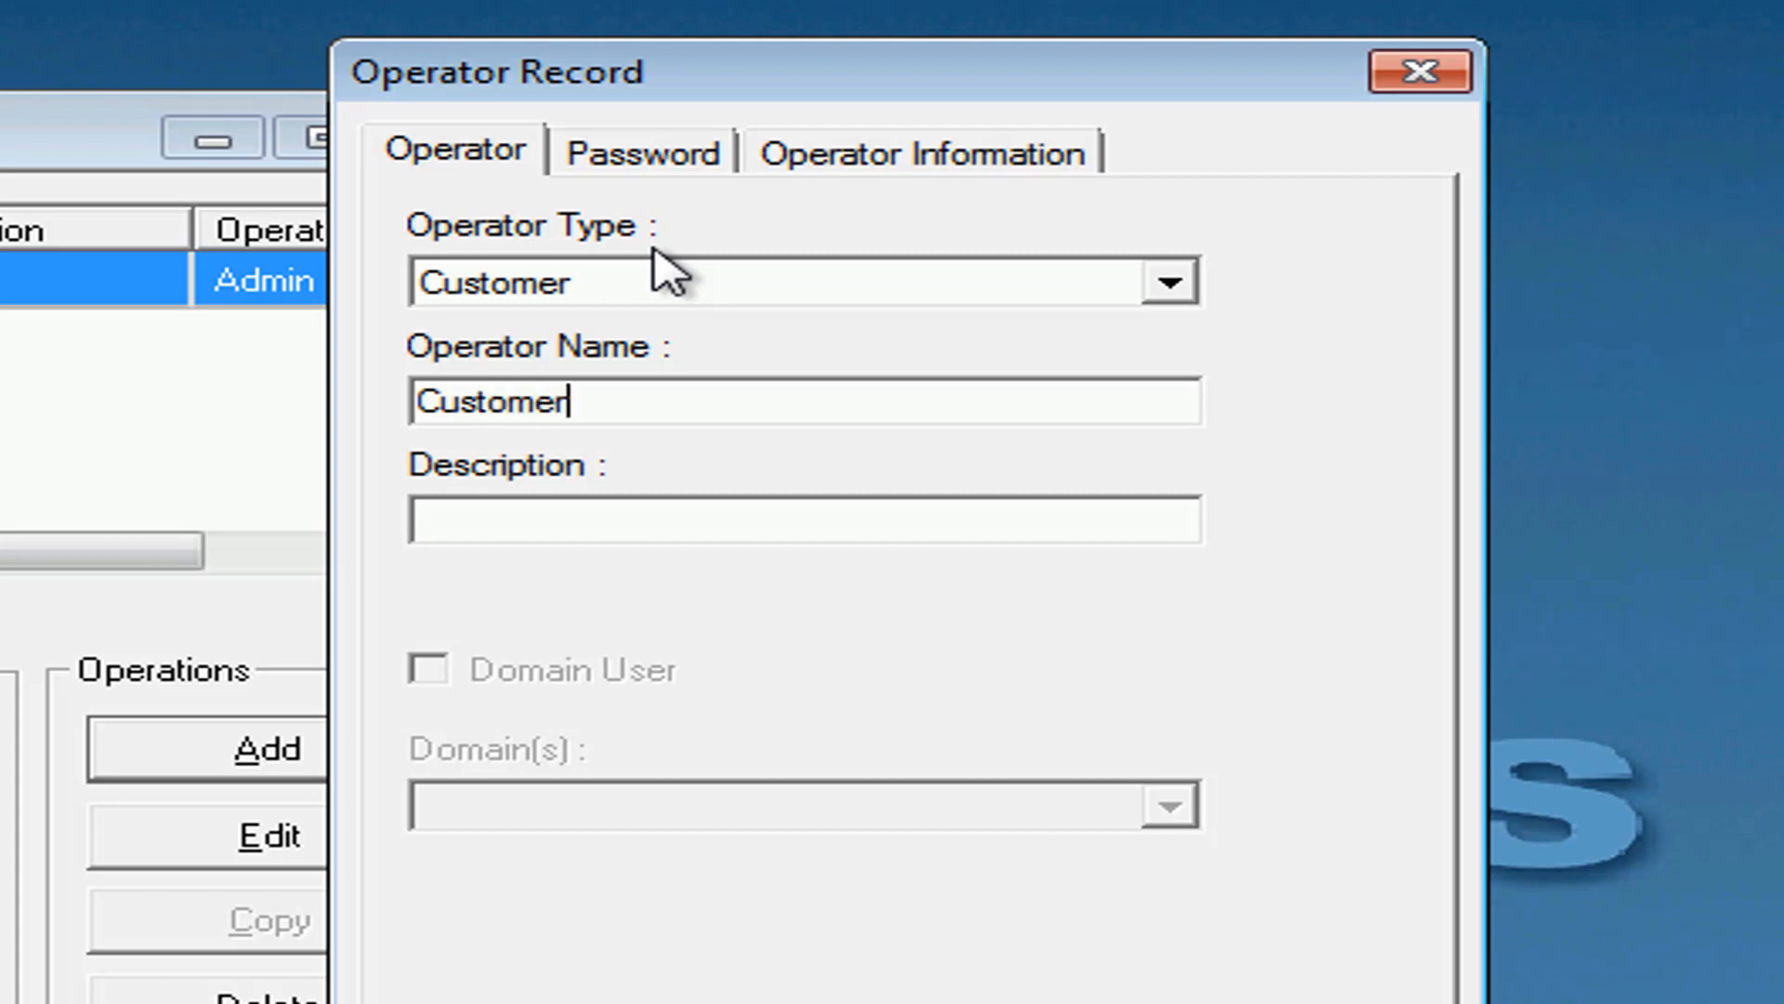
- Enter the operator's new password and retype it in Confirm New Password
{"action": "left_click", "coordinate": [683, 156]}
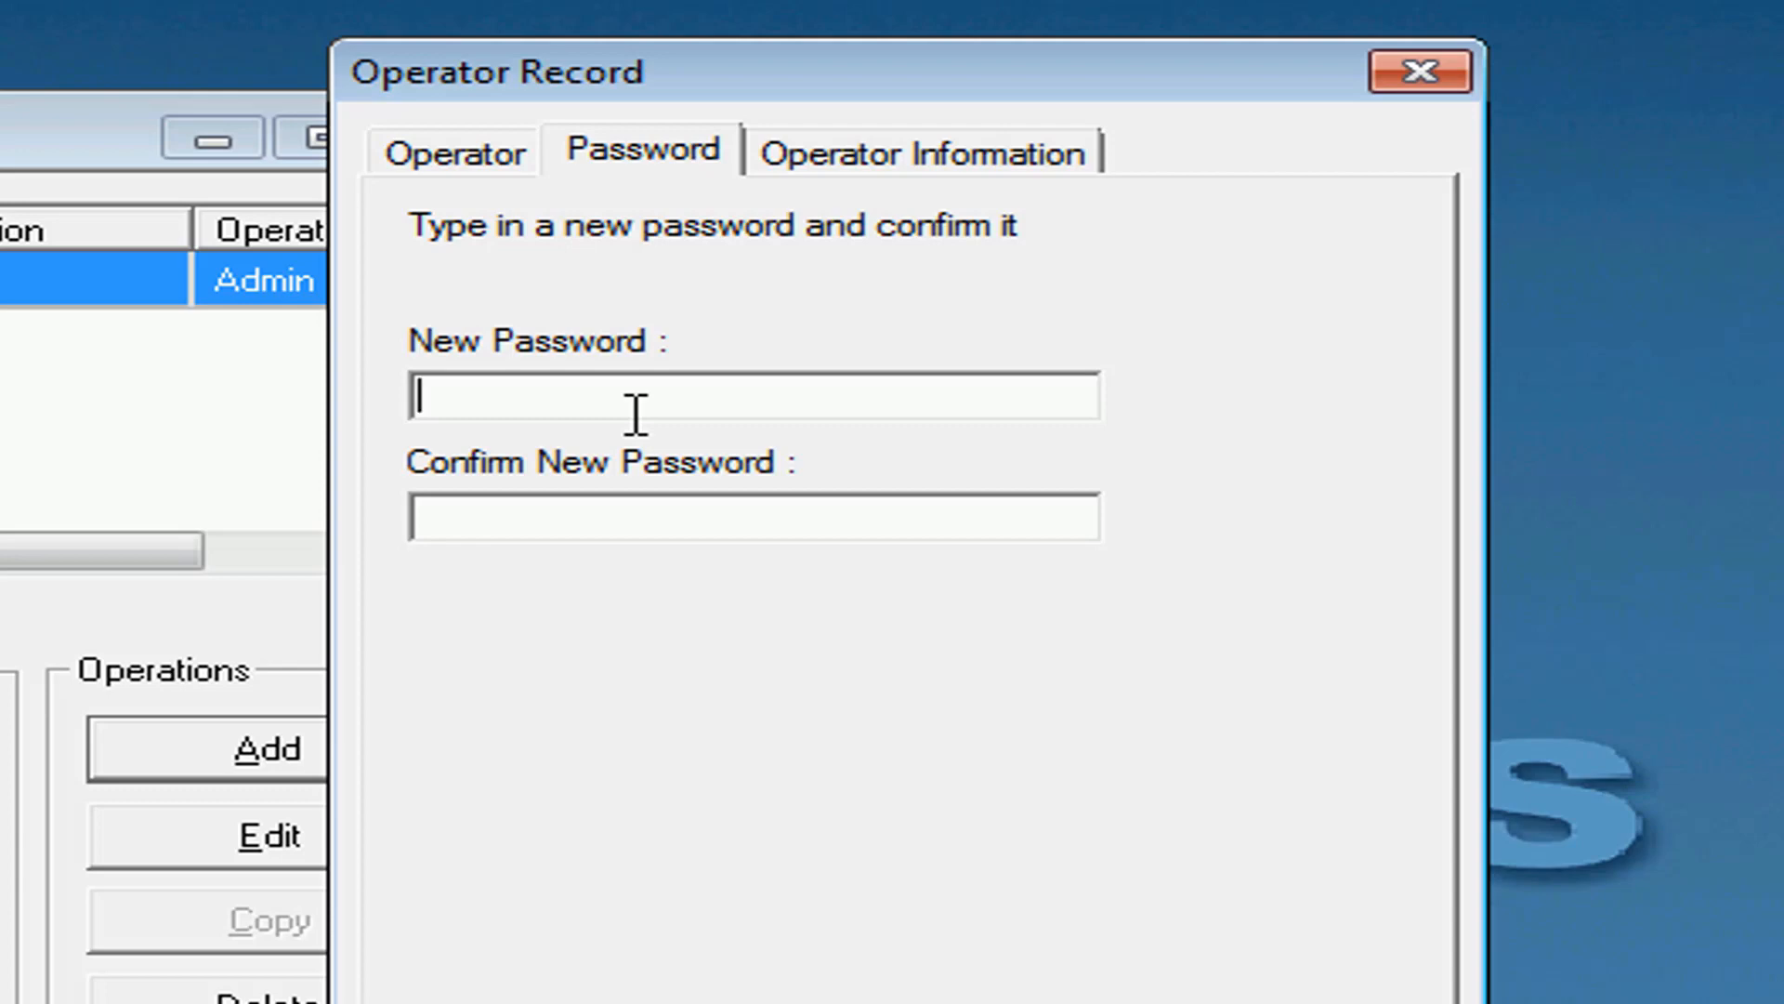
{"action": "type", "text": "***"}
{"action": "type", "text": "*******"}
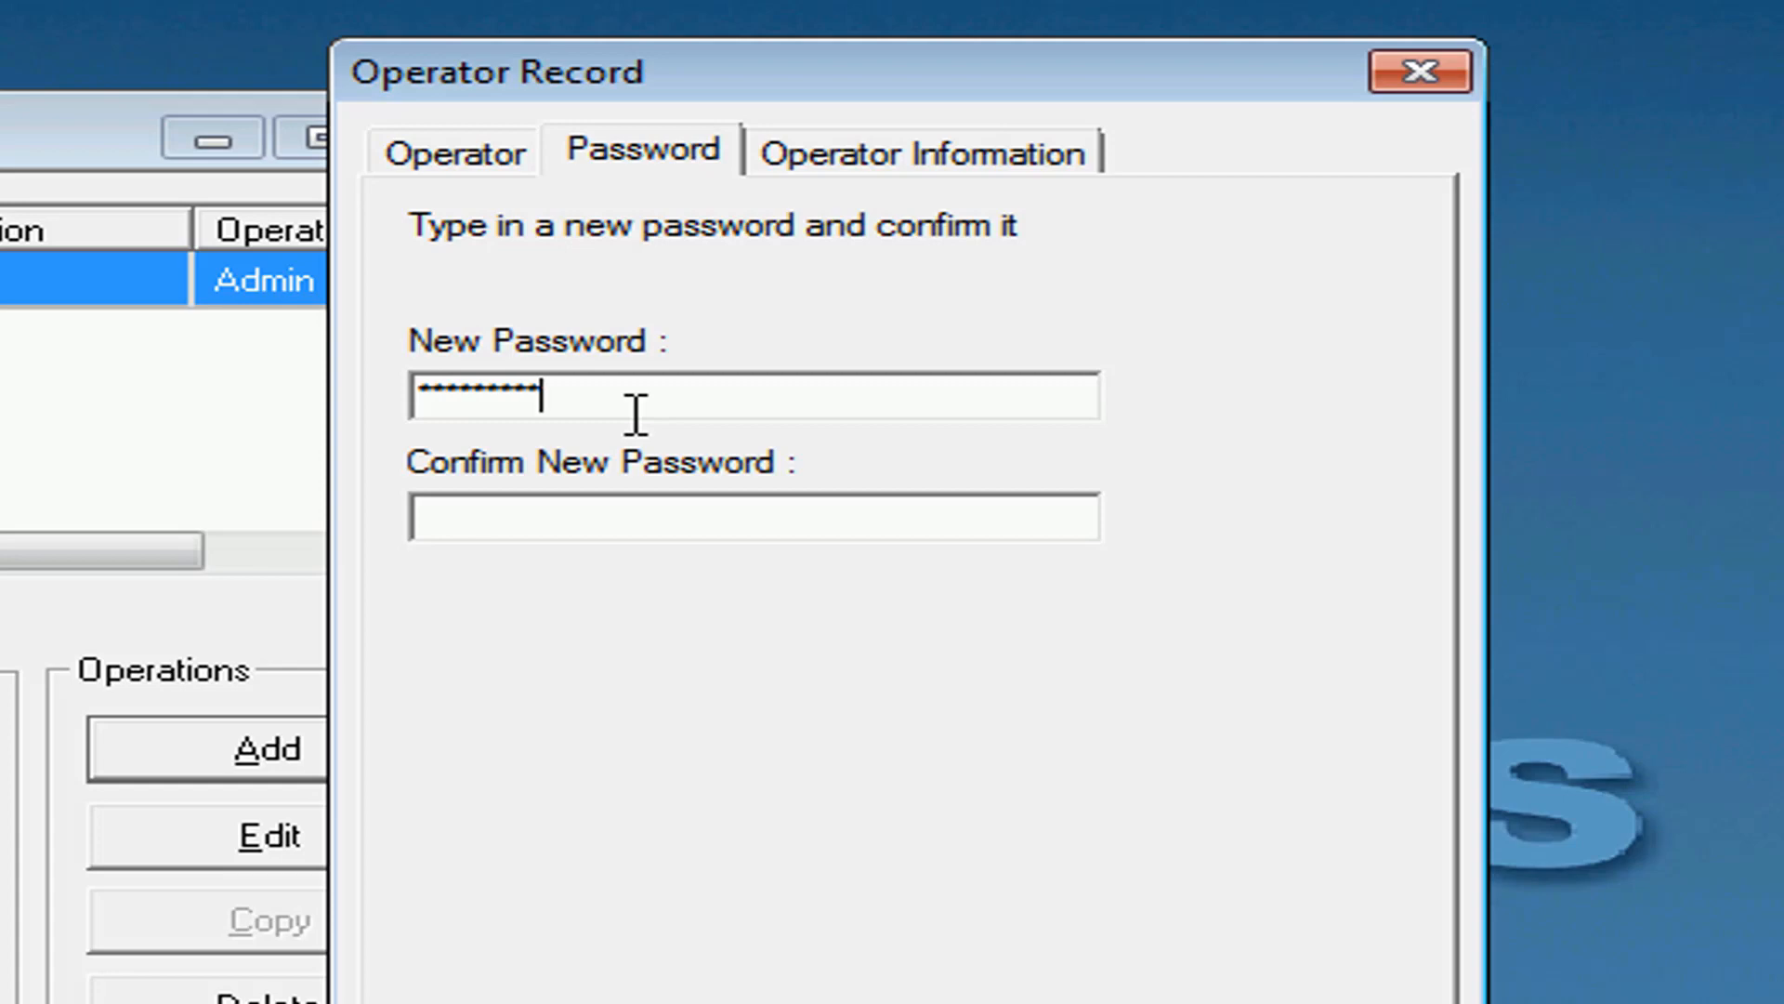
{"action": "type", "text": "**"}
{"action": "key", "text": "Tab"}
{"action": "type", "text": "*"}
{"action": "type", "text": "*********"}
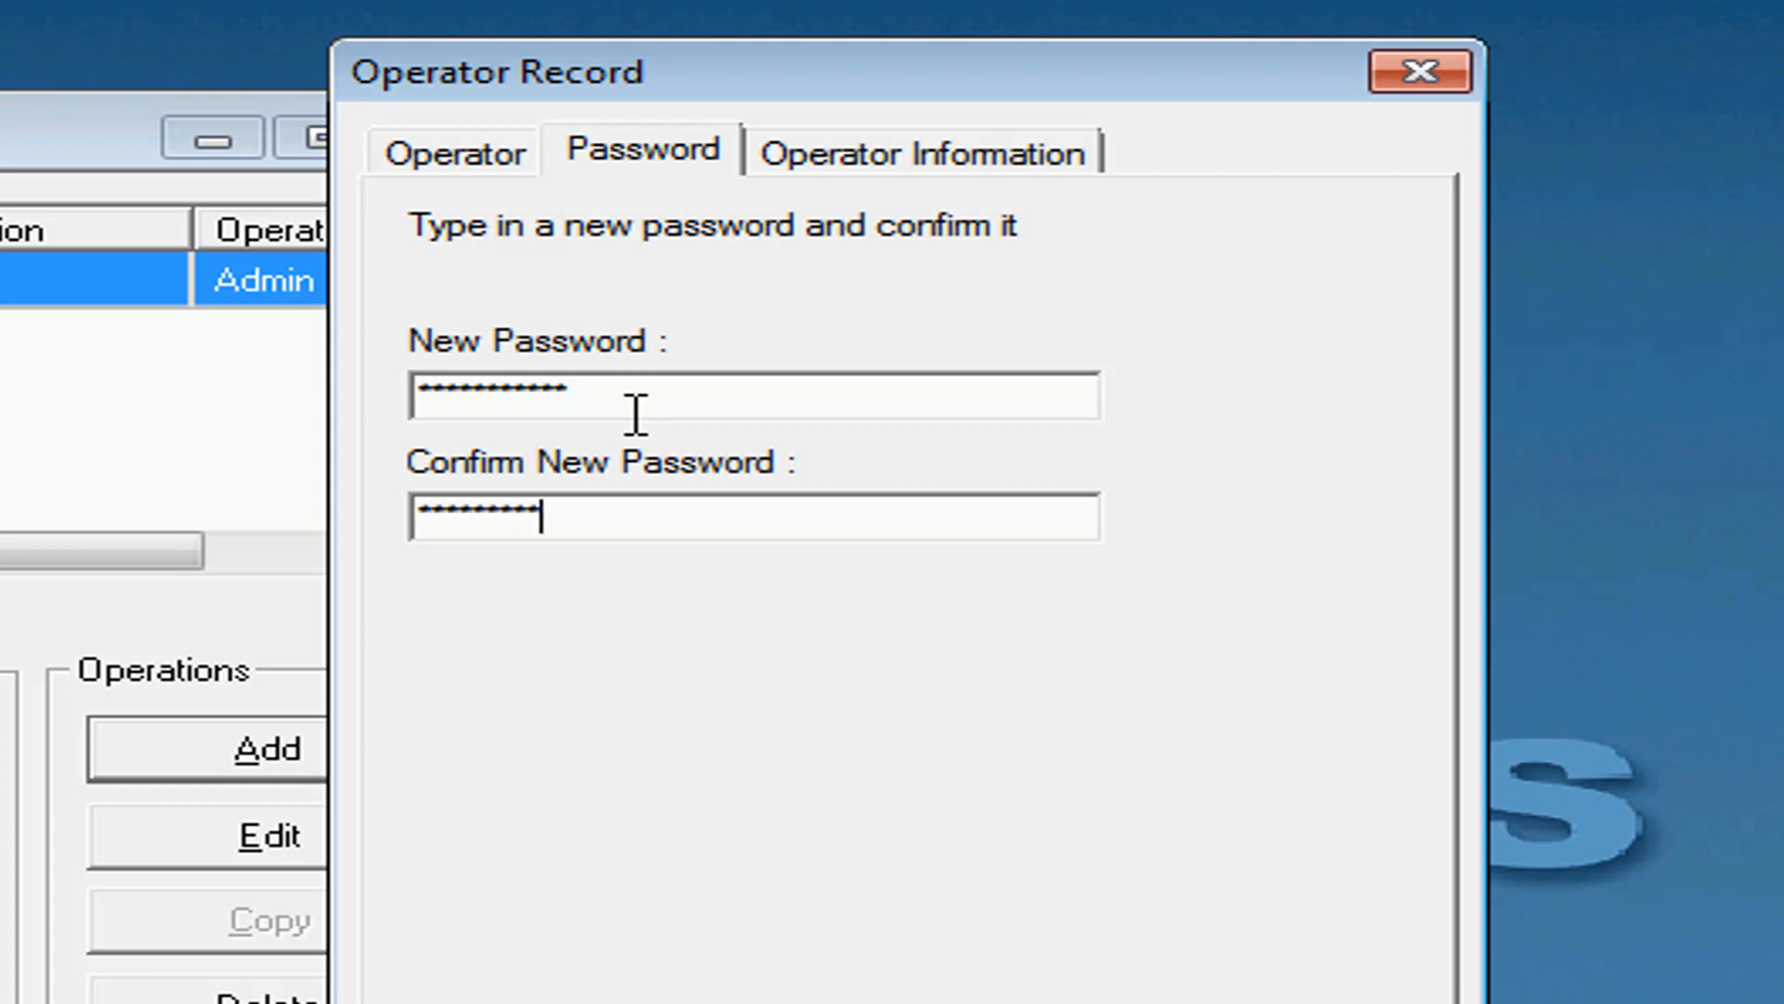
{"action": "type", "text": "**"}
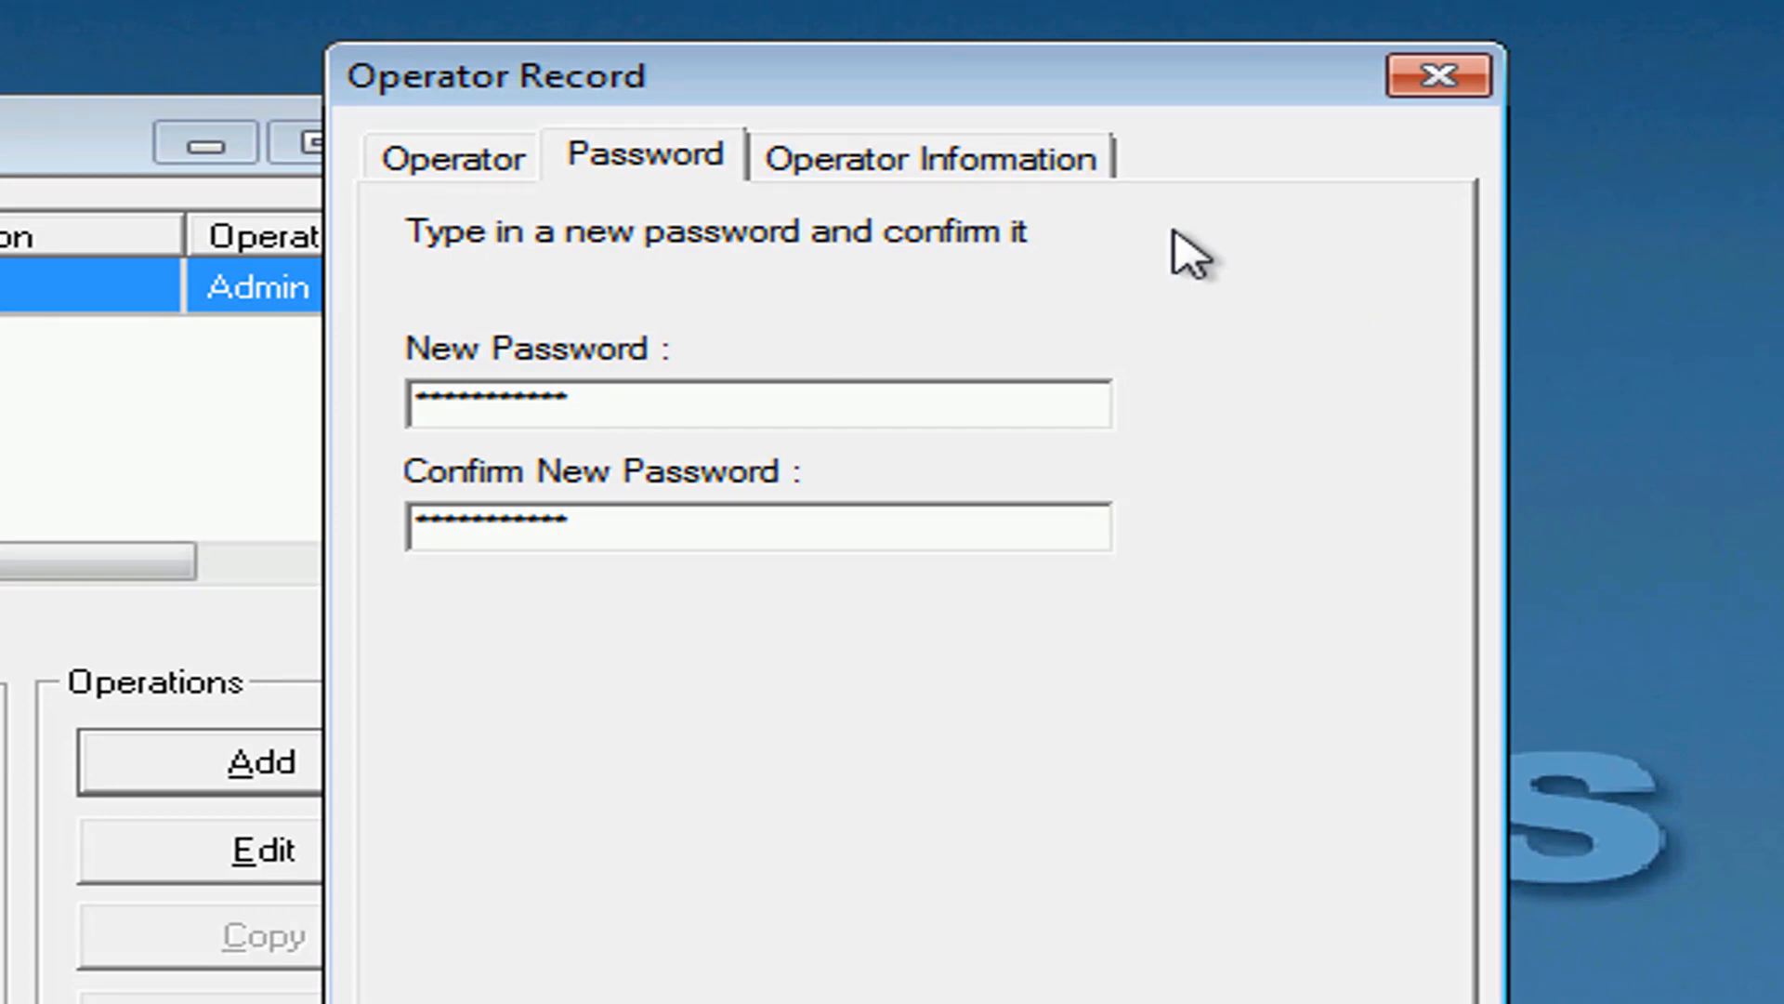
- Move the admin account into the operator's selected accounts at Cliente level and save the record
{"action": "left_click", "coordinate": [899, 168]}
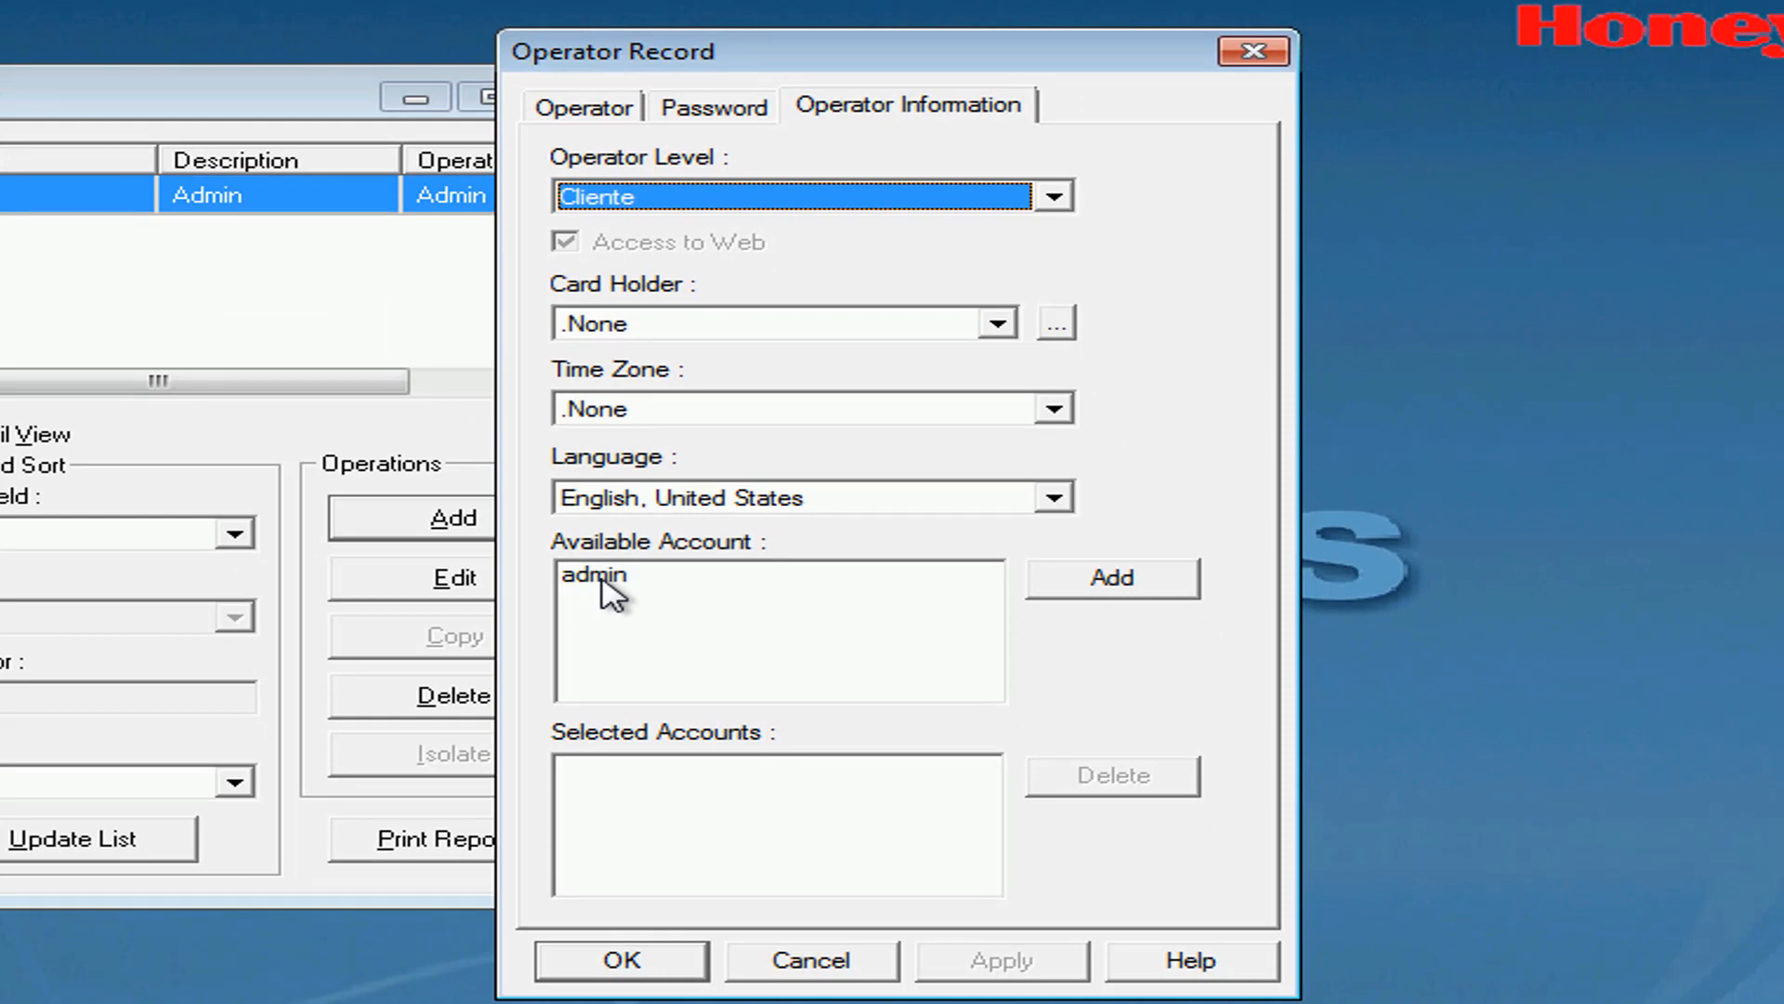
{"action": "left_click", "coordinate": [614, 578]}
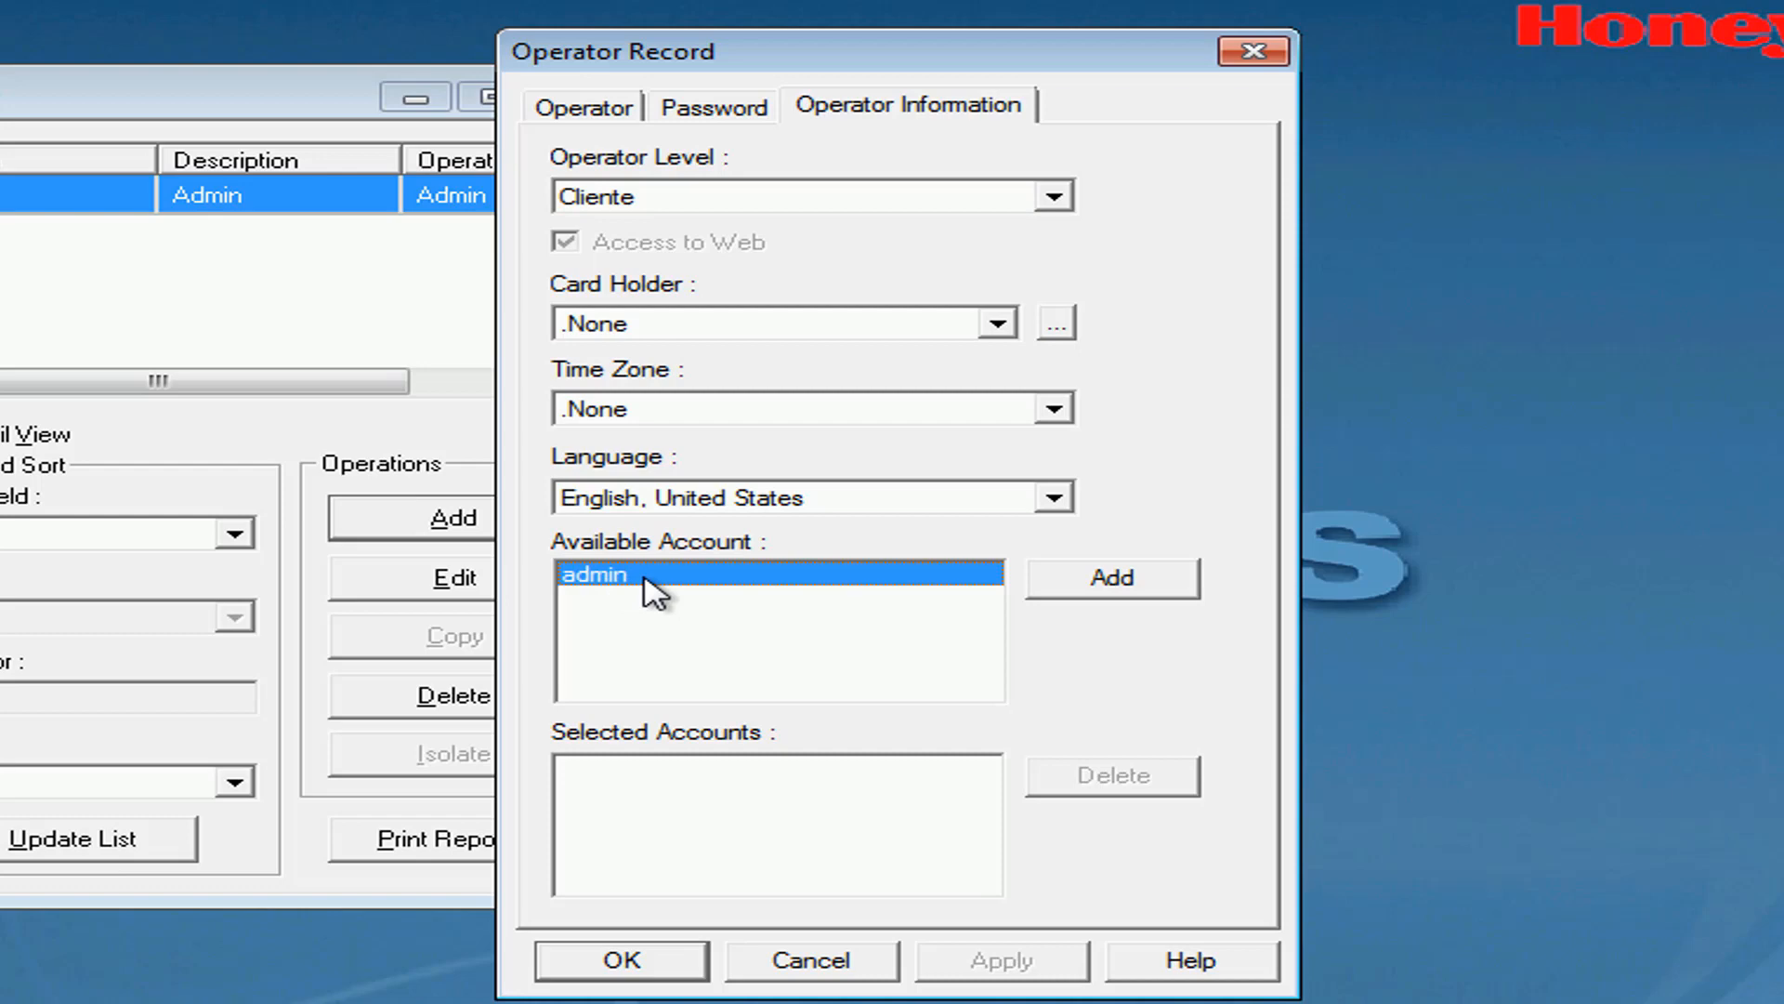
{"action": "left_click", "coordinate": [1143, 586]}
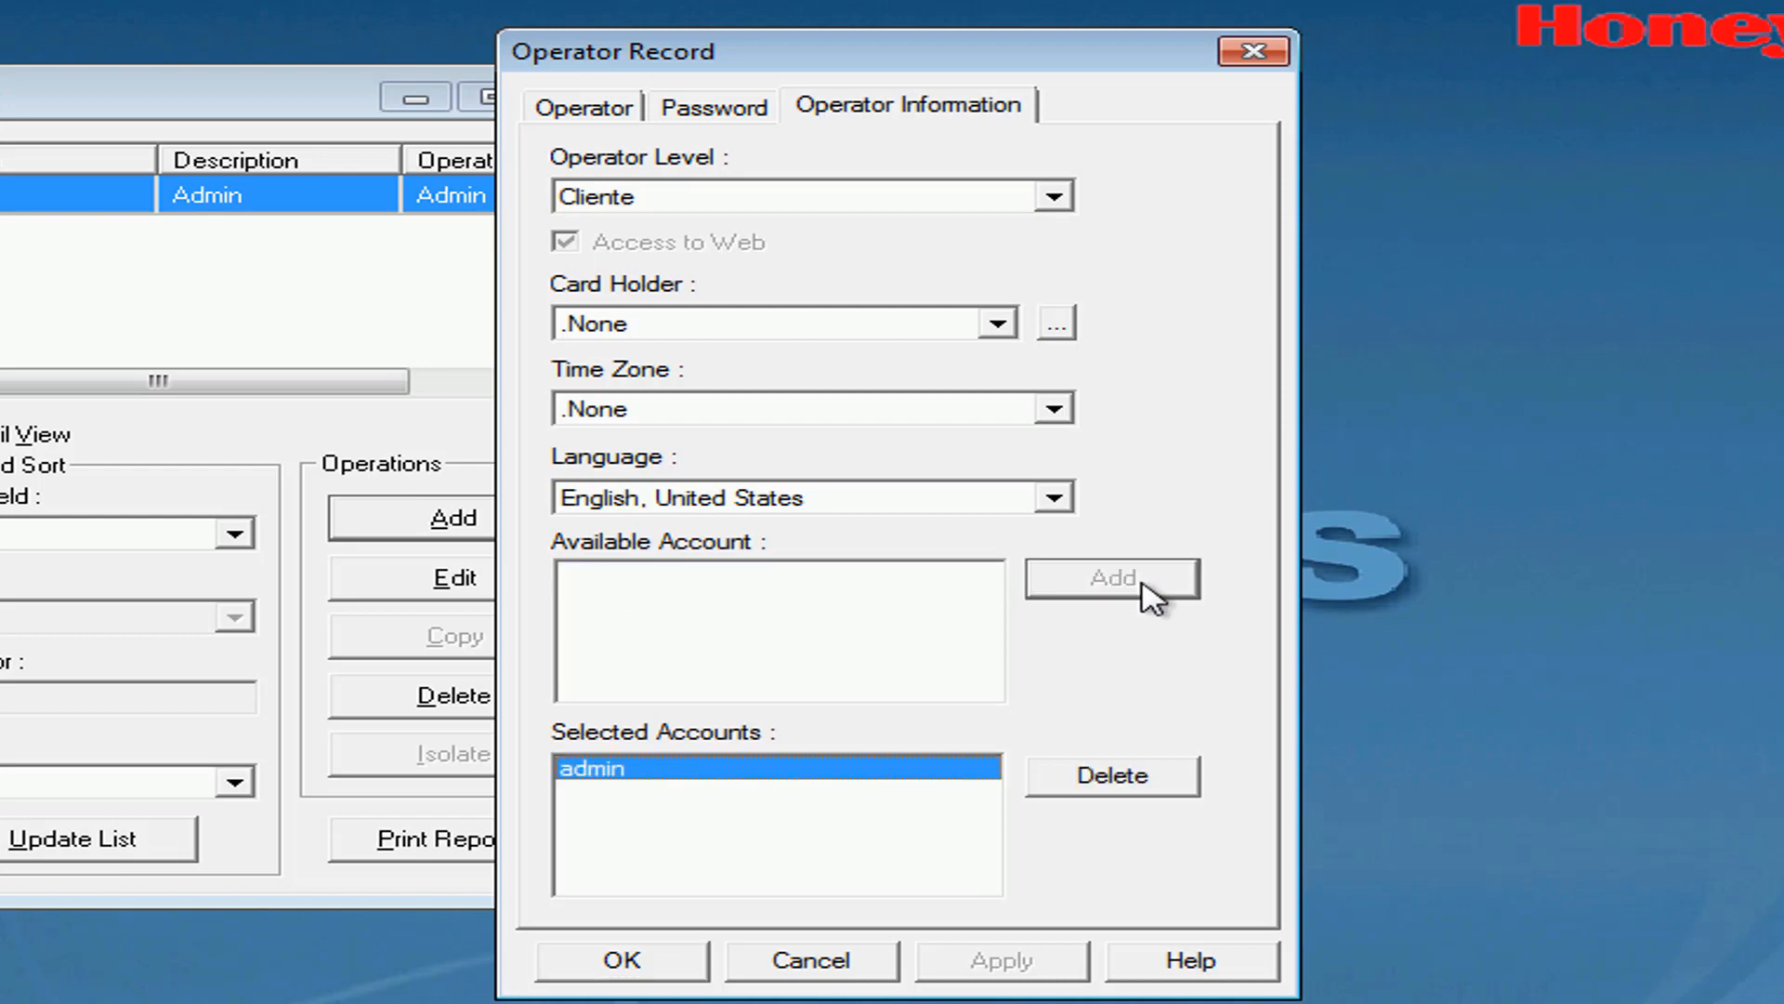
{"action": "left_click", "coordinate": [664, 969]}
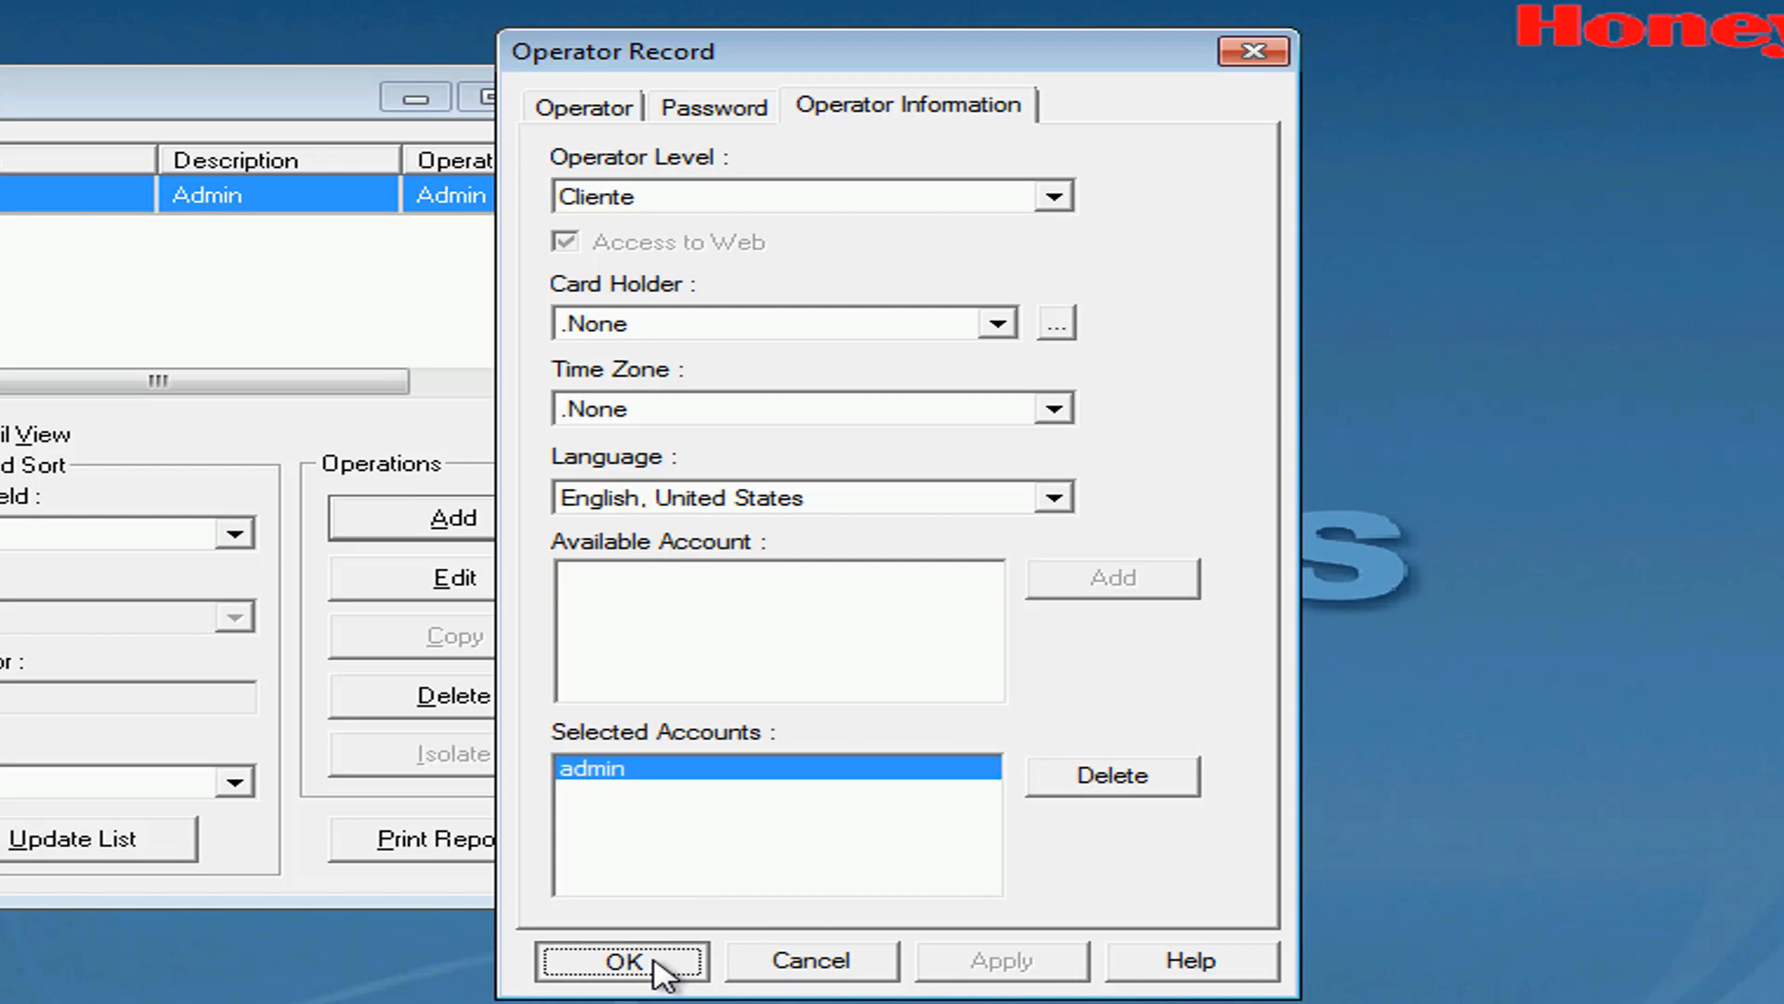